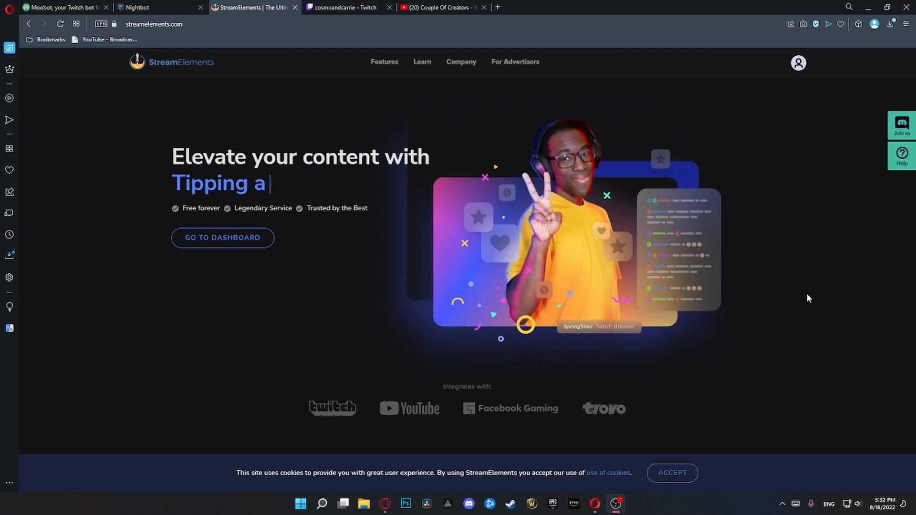
Step: Visit the Moobot and Nightbot sites and open the StreamElements dashboard
{"action": "left_click", "coordinate": [63, 10]}
{"action": "left_click", "coordinate": [146, 7]}
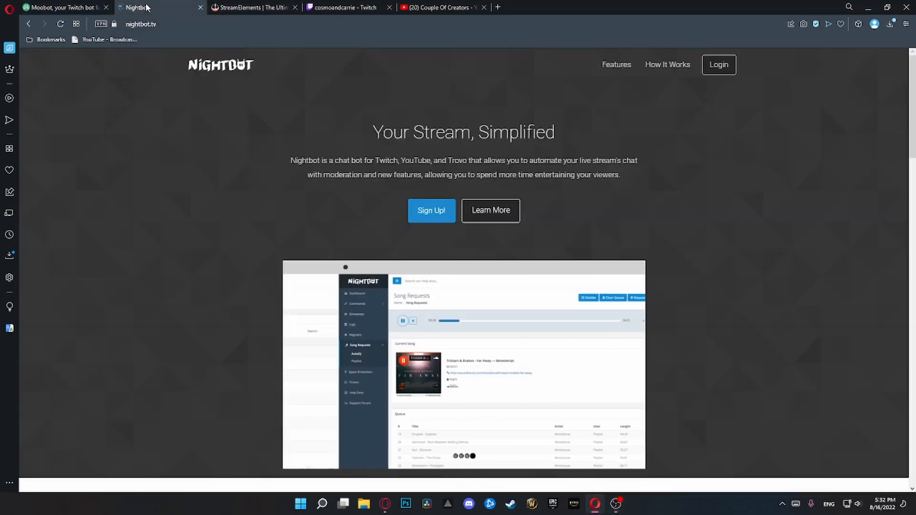
{"action": "left_click", "coordinate": [237, 8]}
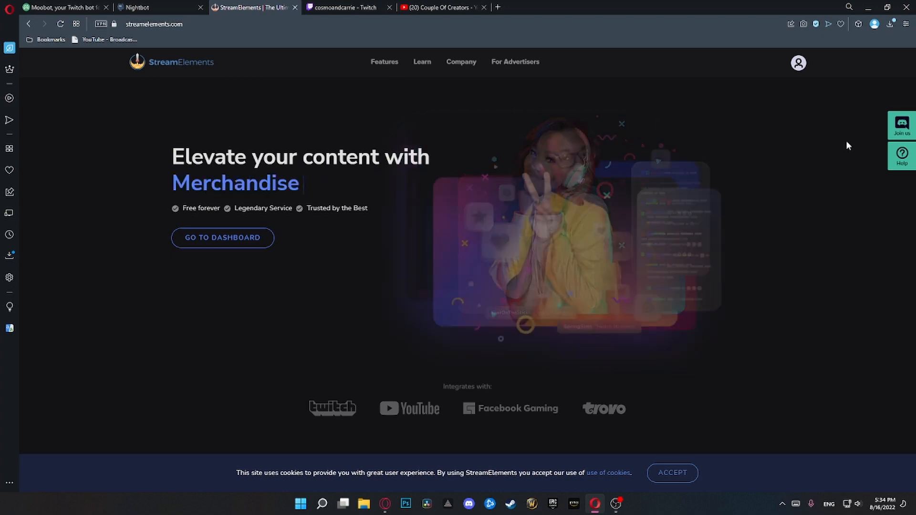
{"action": "left_click", "coordinate": [798, 63]}
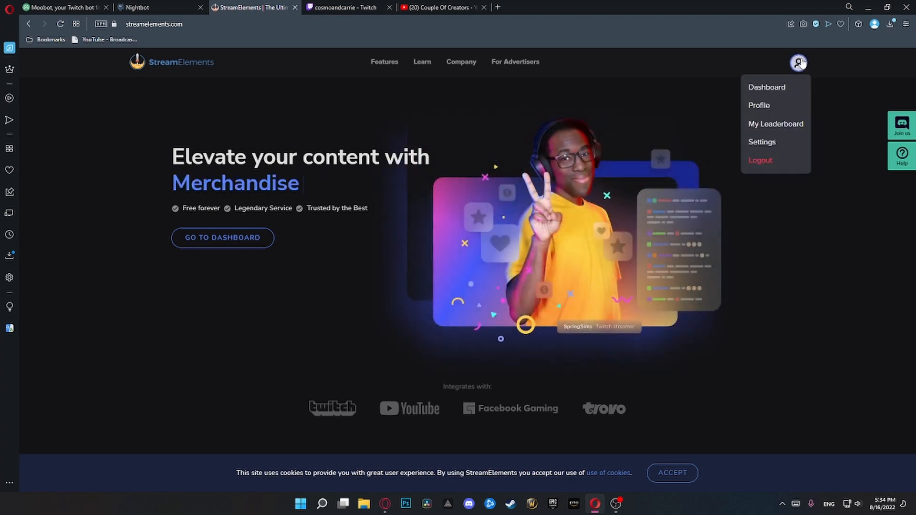
{"action": "left_click", "coordinate": [789, 86]}
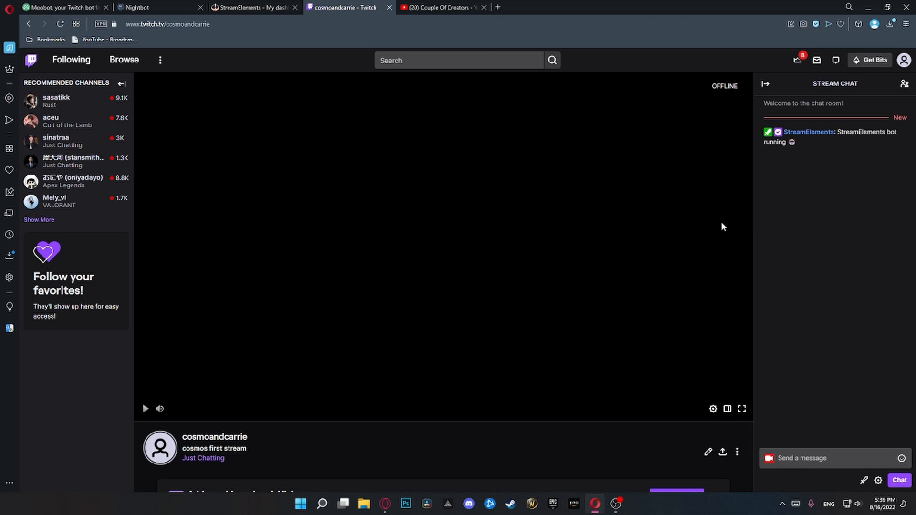
Step: Open the Roles Manager in the channel's Twitch Creator Dashboard
{"action": "left_click", "coordinate": [903, 60]}
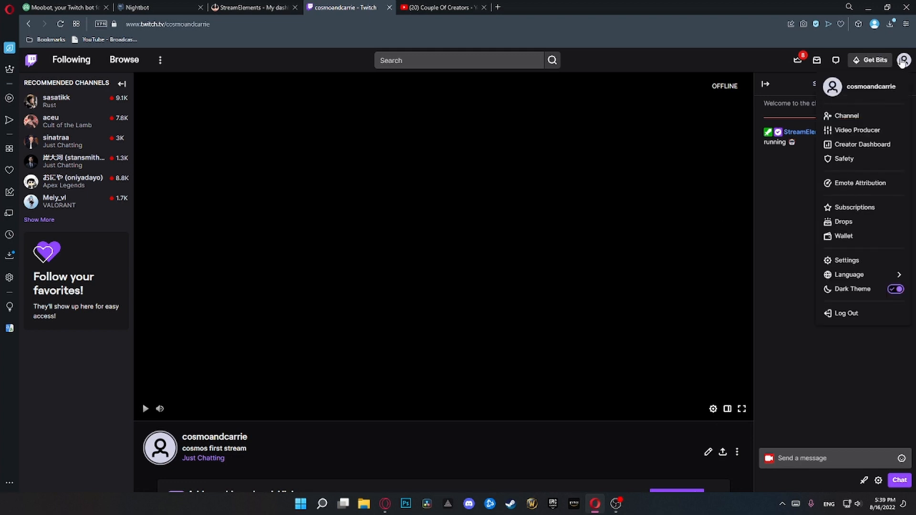
{"action": "left_click", "coordinate": [856, 145]}
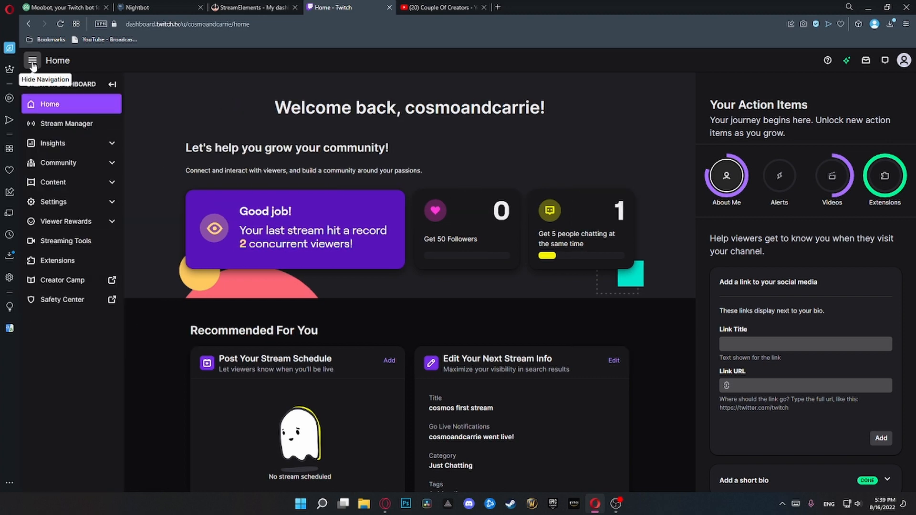
{"action": "left_click", "coordinate": [58, 162]}
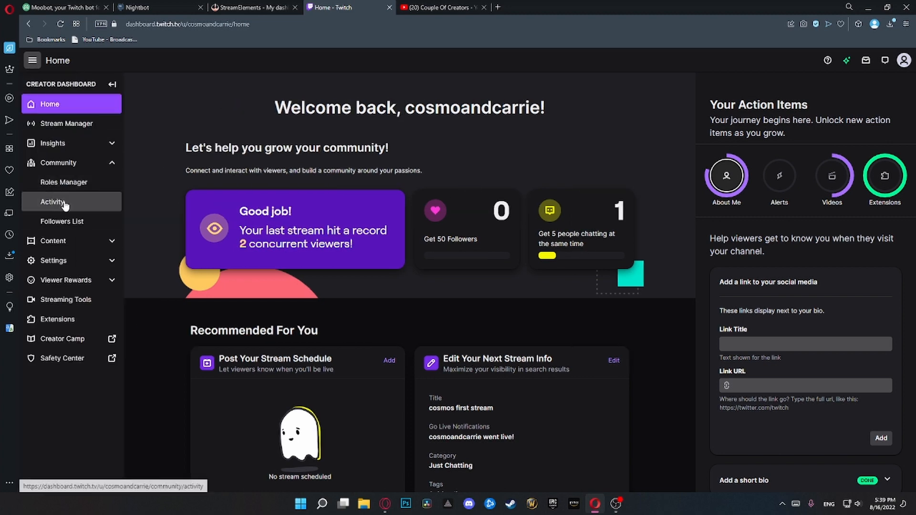
{"action": "left_click", "coordinate": [62, 183]}
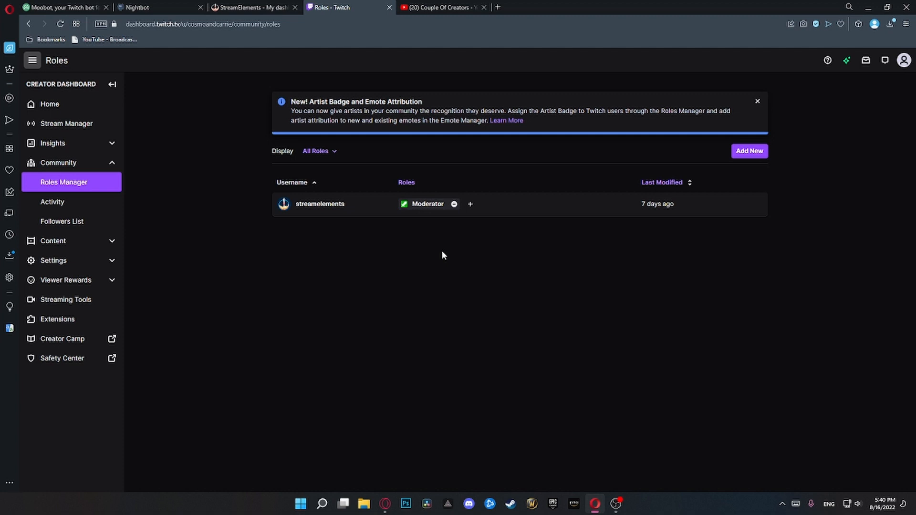
Step: Remove the Moderator role from the streamelements account and assign it again
{"action": "left_click", "coordinate": [454, 204]}
{"action": "left_click", "coordinate": [409, 204]}
{"action": "left_click", "coordinate": [362, 229]}
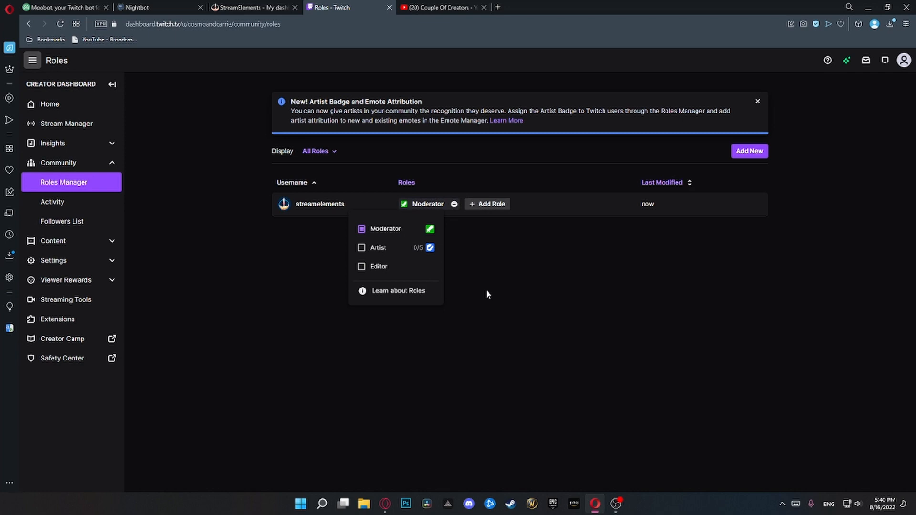
{"action": "left_click", "coordinate": [487, 292]}
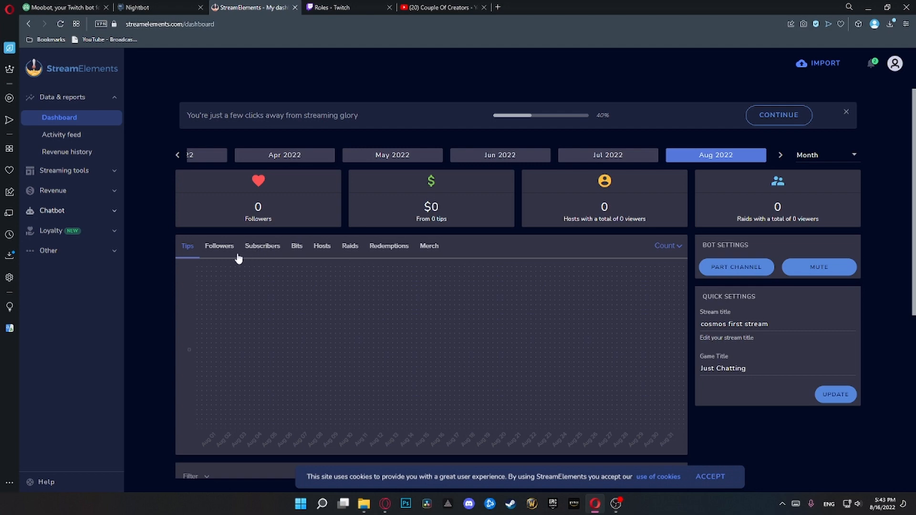
Step: Open the chatbot's chat commands in StreamElements and look through the default commands list
{"action": "left_click", "coordinate": [83, 213]}
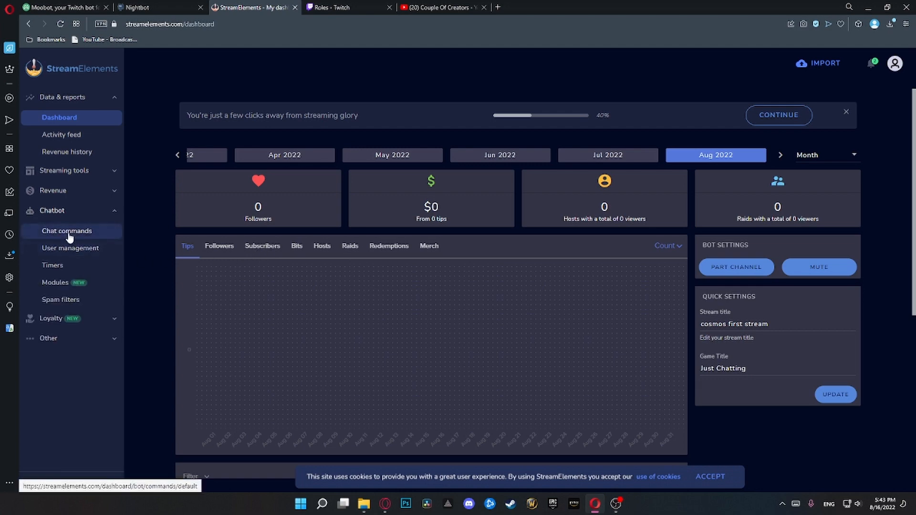
{"action": "left_click", "coordinate": [70, 233]}
{"action": "scroll", "coordinate": [224, 369], "scroll_direction": "down", "scroll_amount": 8}
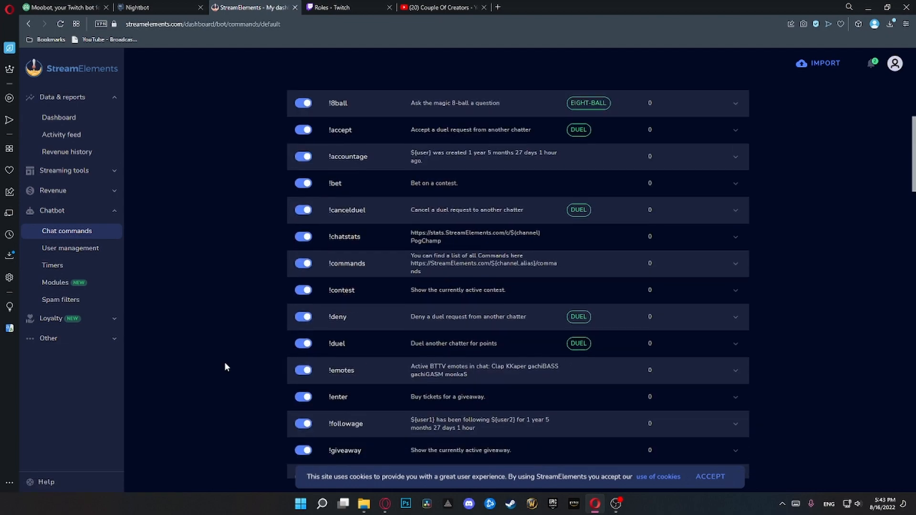
{"action": "scroll", "coordinate": [225, 365], "scroll_direction": "down", "scroll_amount": 15}
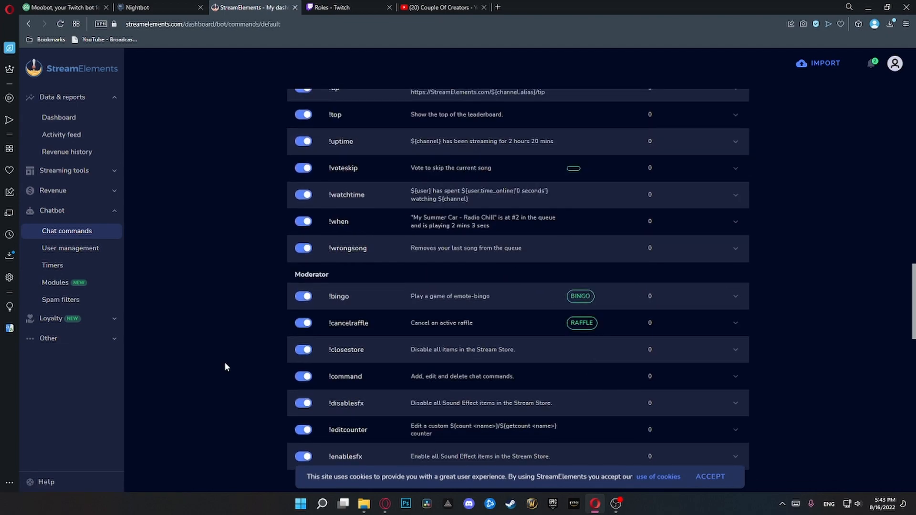
{"action": "scroll", "coordinate": [224, 362], "scroll_direction": "down", "scroll_amount": 5}
{"action": "key", "text": "Home"}
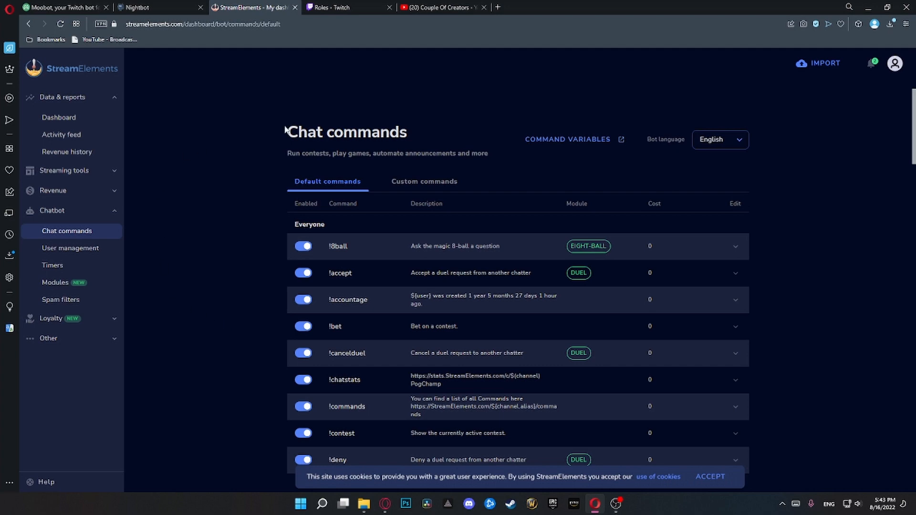
{"action": "scroll", "coordinate": [467, 416], "scroll_direction": "down", "scroll_amount": 1}
{"action": "scroll", "coordinate": [467, 418], "scroll_direction": "down", "scroll_amount": 4}
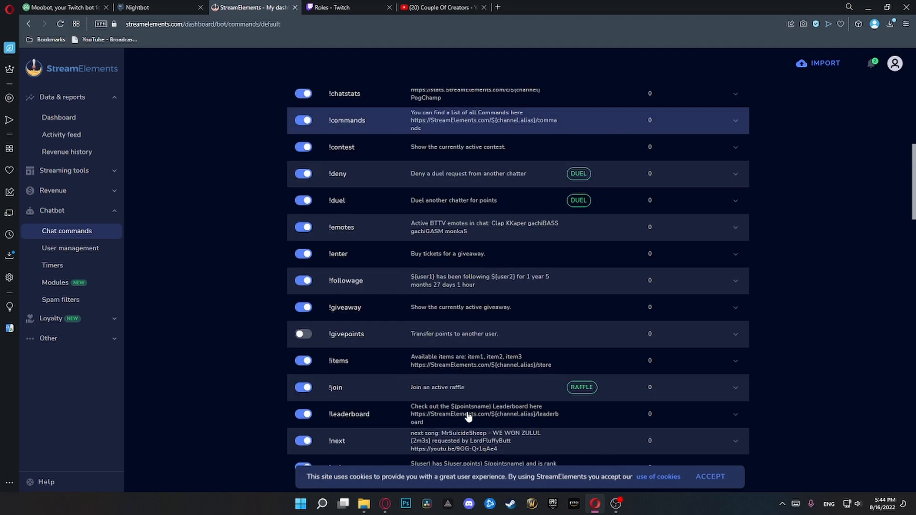
{"action": "scroll", "coordinate": [146, 311], "scroll_direction": "up", "scroll_amount": 5}
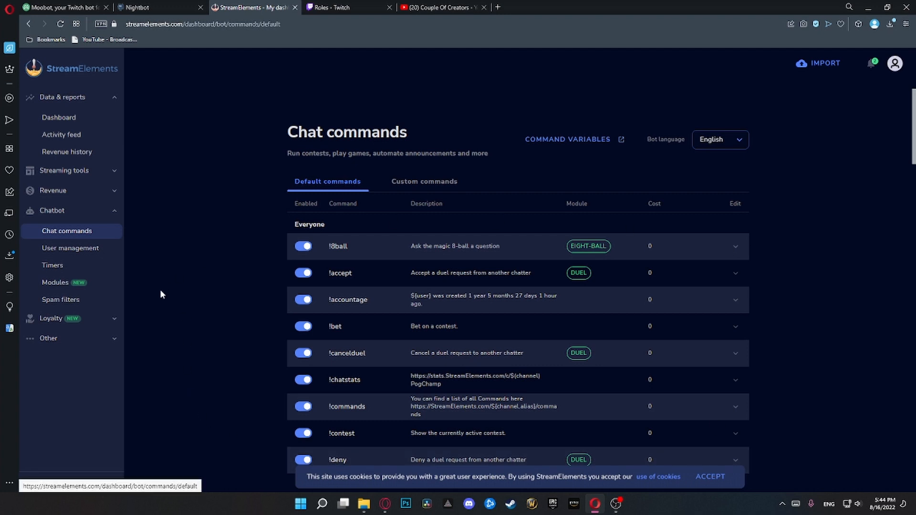
{"action": "scroll", "coordinate": [160, 294], "scroll_direction": "down", "scroll_amount": 1}
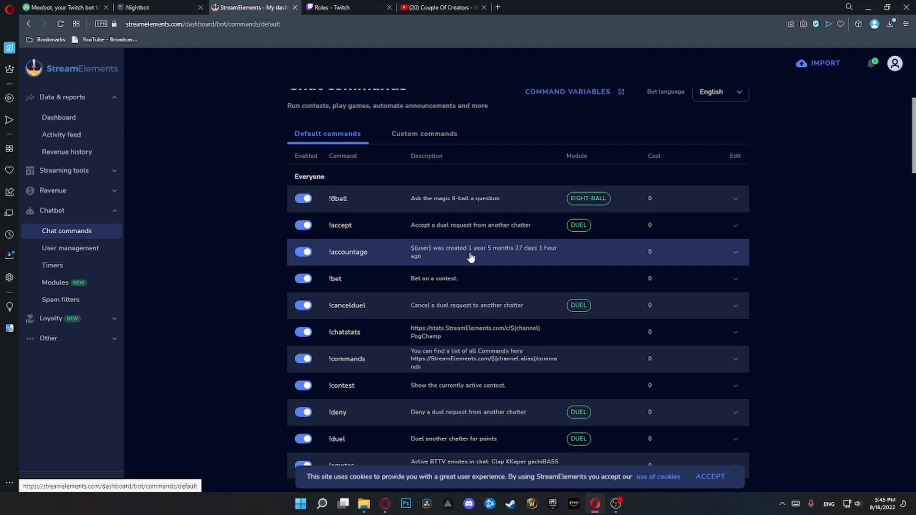
Step: Send the !accountage command in the channel's Twitch stream chat
{"action": "key", "text": "ctrl+Tab"}
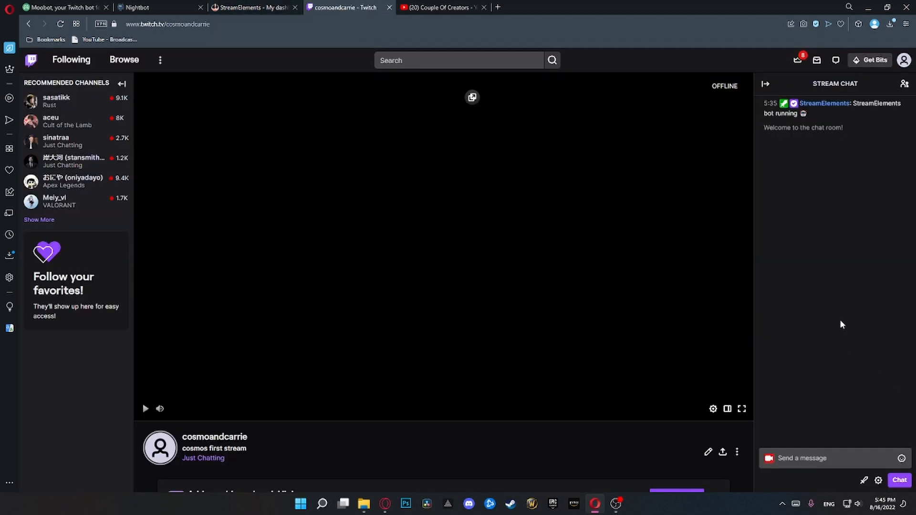
{"action": "left_click", "coordinate": [833, 458]}
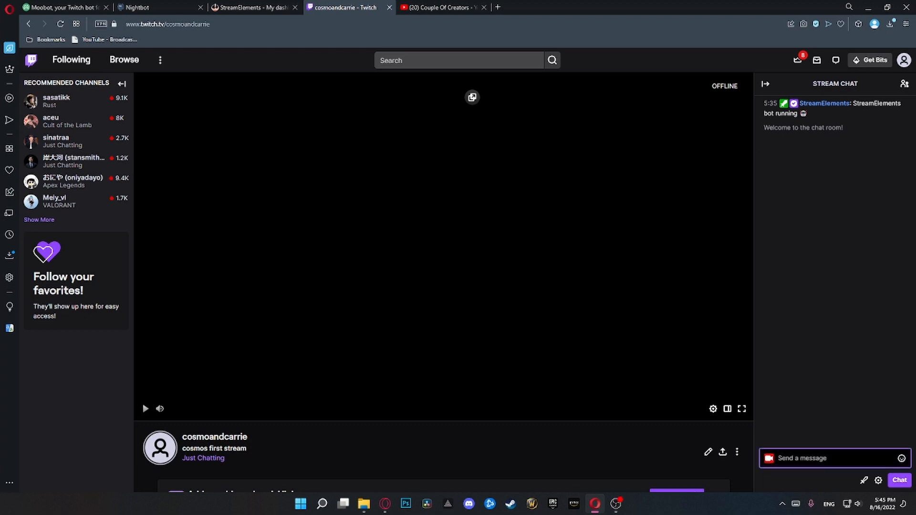
{"action": "type", "text": "!accountage"}
{"action": "key", "text": "Return"}
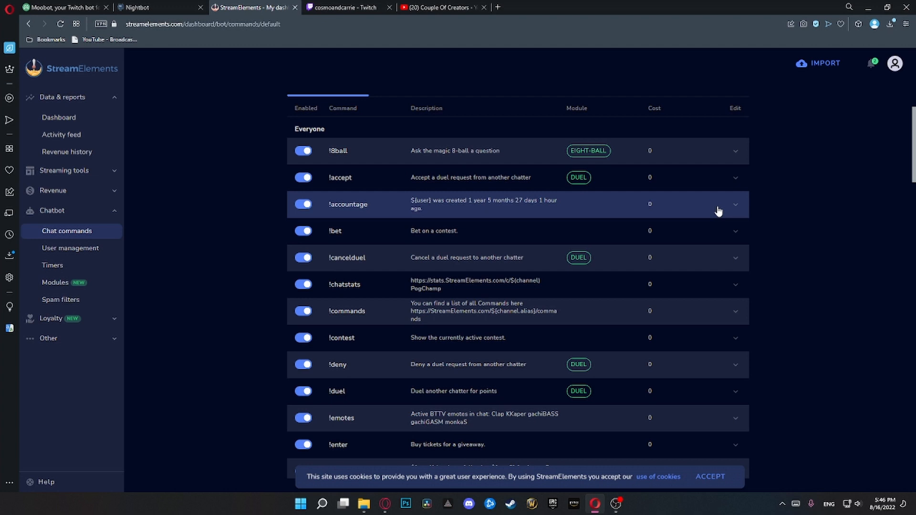
Step: Open the !accountage command's settings in StreamElements and examine its name, cost, user level options and user cooldown
{"action": "left_click", "coordinate": [718, 211]}
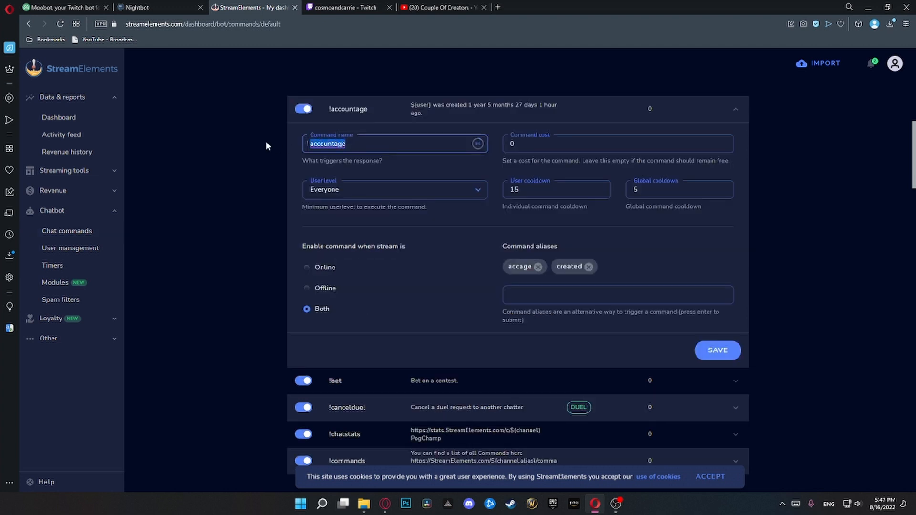
{"action": "left_click", "coordinate": [292, 152]}
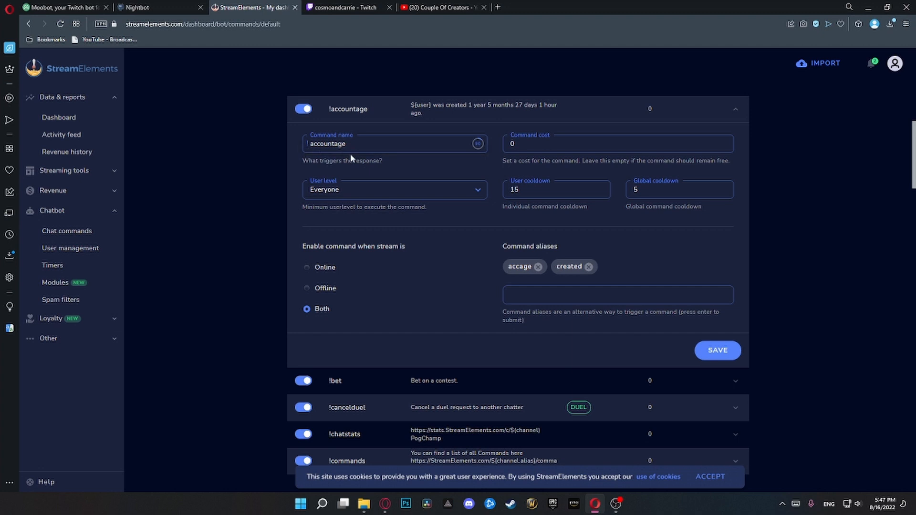
{"action": "left_click", "coordinate": [572, 143]}
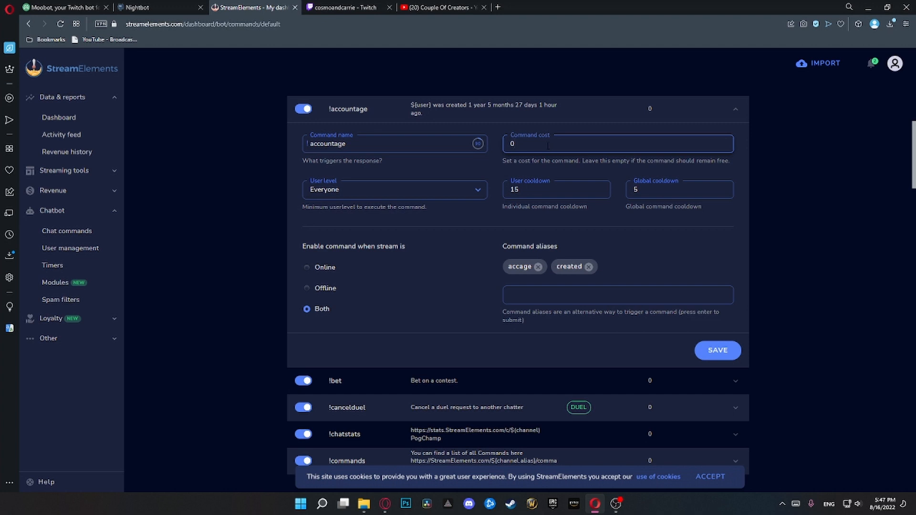
{"action": "left_click", "coordinate": [379, 174]}
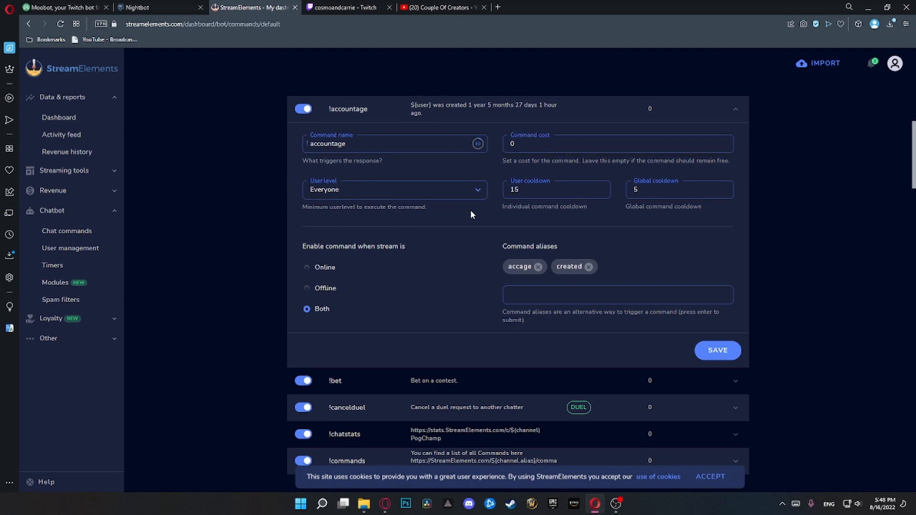
{"action": "left_click", "coordinate": [395, 193]}
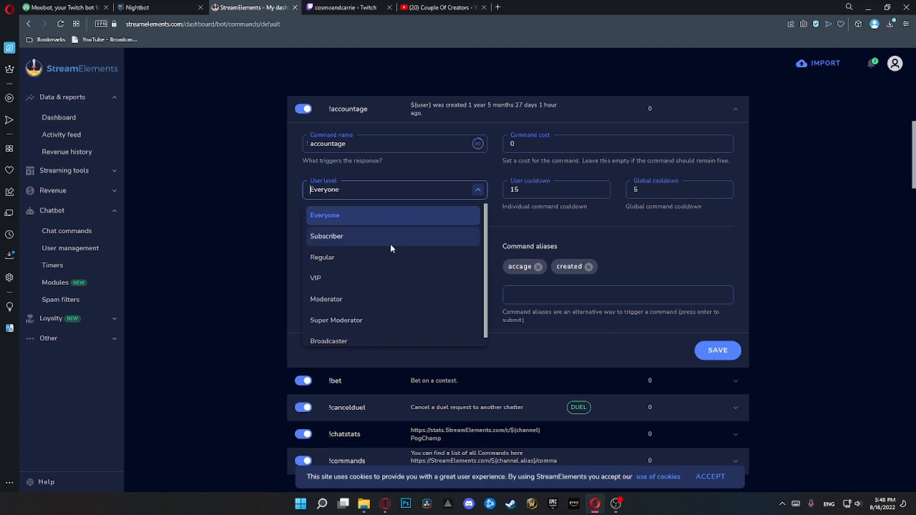
{"action": "left_click", "coordinate": [405, 193]}
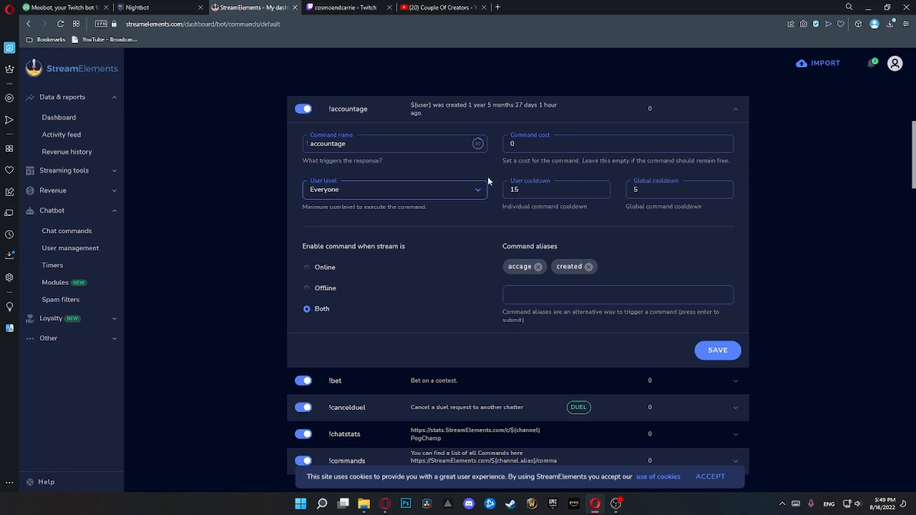
{"action": "key", "text": "Tab"}
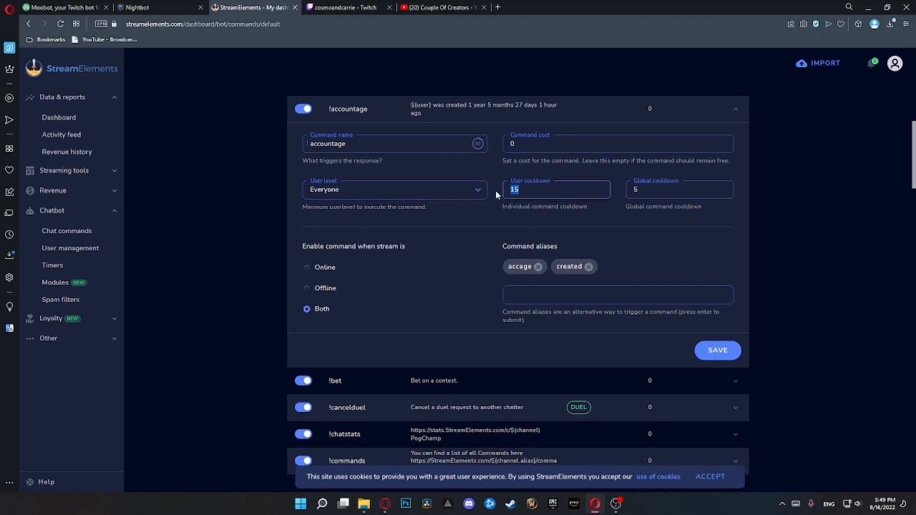
{"action": "left_click", "coordinate": [546, 193]}
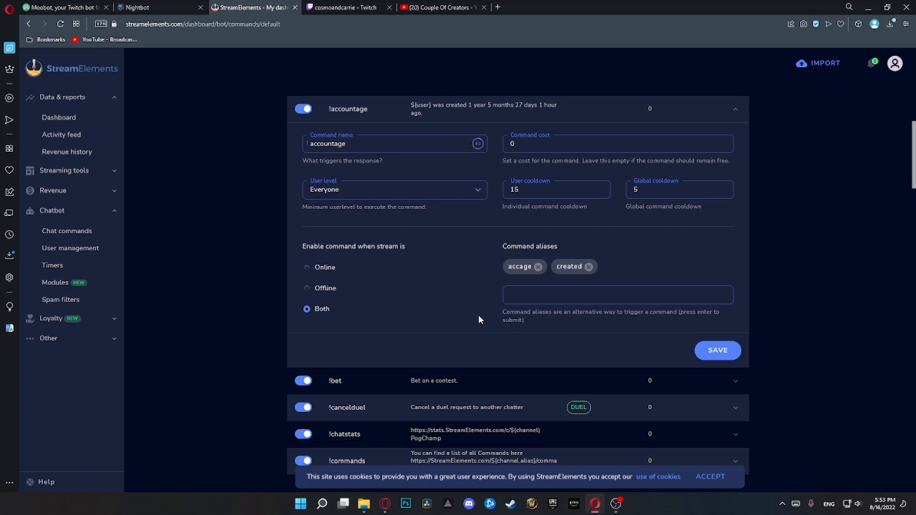
Step: Add the alias "age" to the !accountage command and save it
{"action": "left_click", "coordinate": [510, 296]}
{"action": "type", "text": "age"}
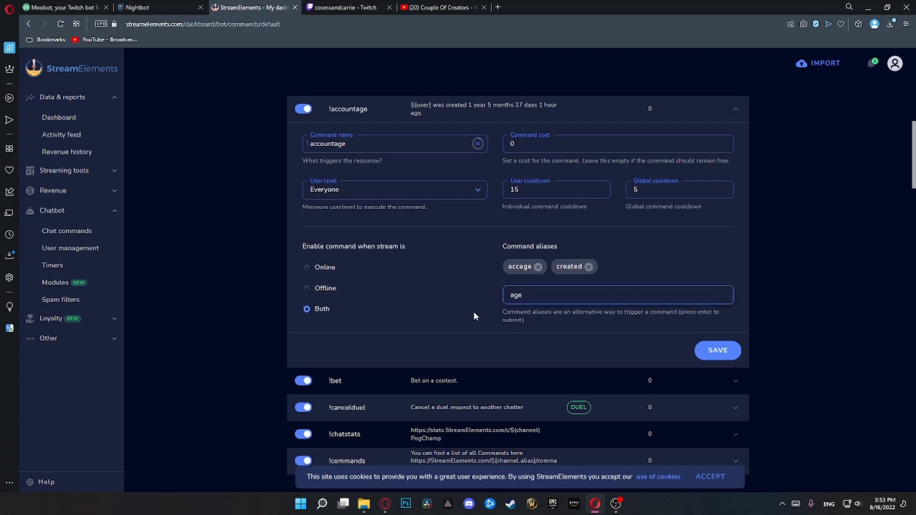
{"action": "left_click", "coordinate": [719, 351]}
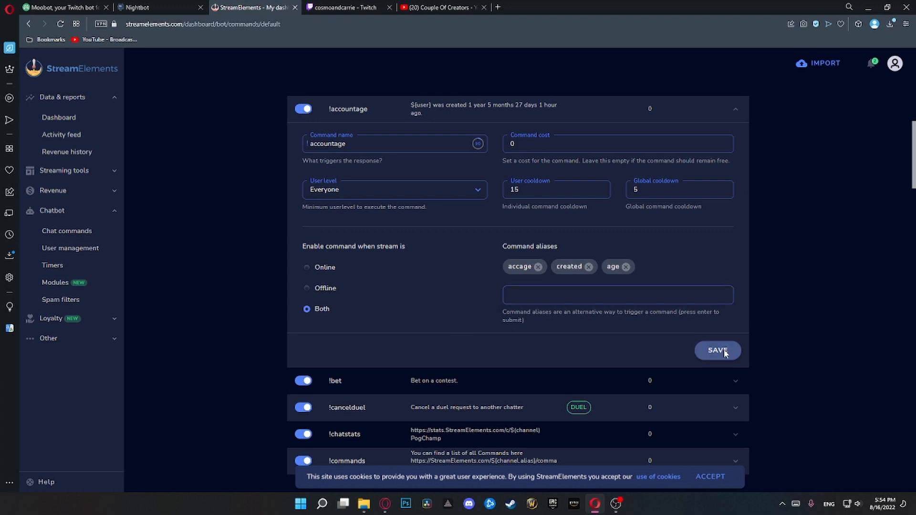
Step: Send the !age alias in the channel's Twitch stream chat
{"action": "key", "text": "ctrl+Tab"}
{"action": "type", "text": "!age"}
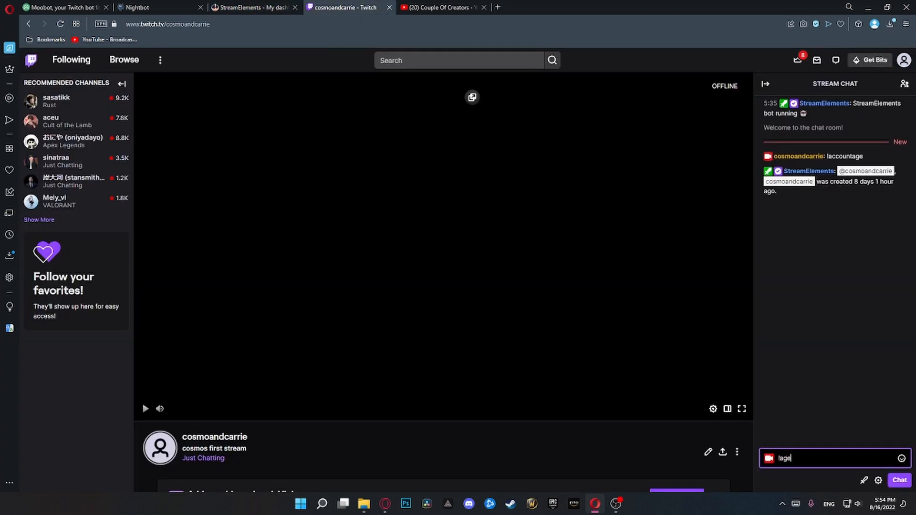
{"action": "key", "text": "Return"}
{"action": "type", "text": "!"}
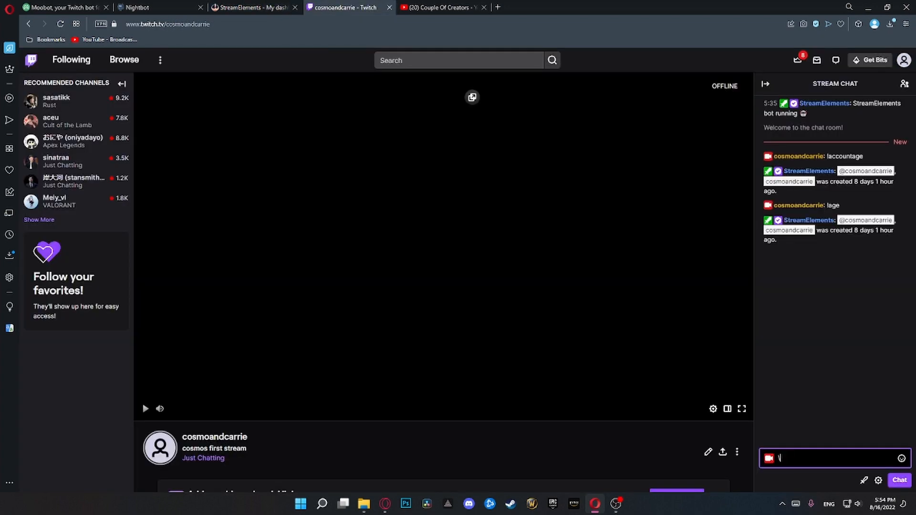
Step: Return to the StreamElements default commands and look through the Moderator and Super Moderator groups
{"action": "key", "text": "ctrl+shift+Tab"}
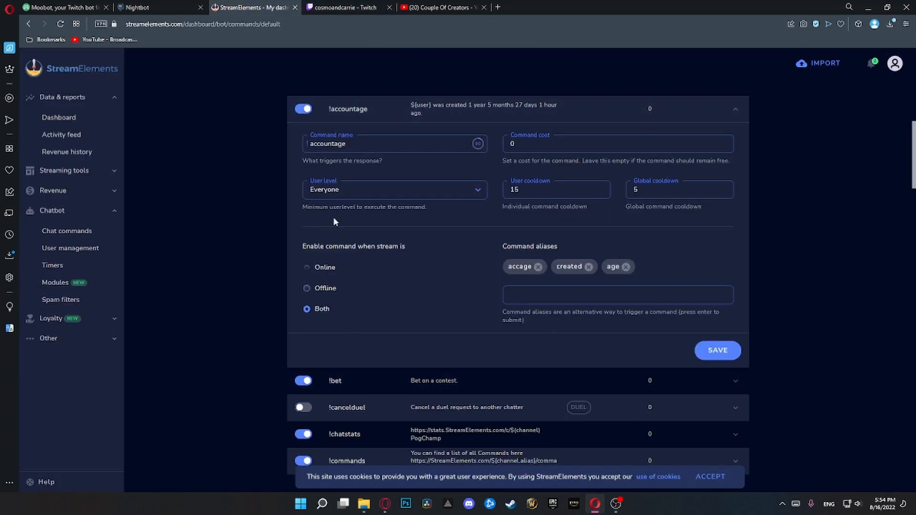
{"action": "left_click", "coordinate": [301, 113]}
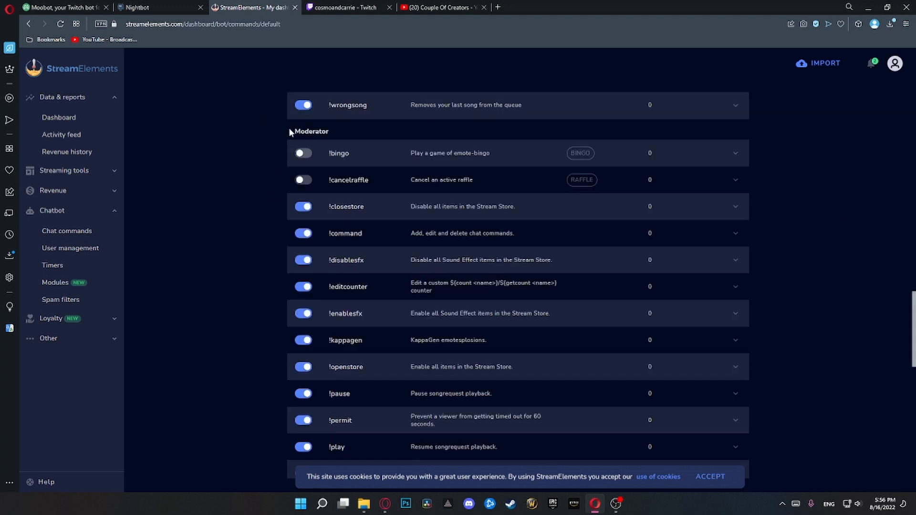
{"action": "scroll", "coordinate": [328, 119], "scroll_direction": "down", "scroll_amount": 10}
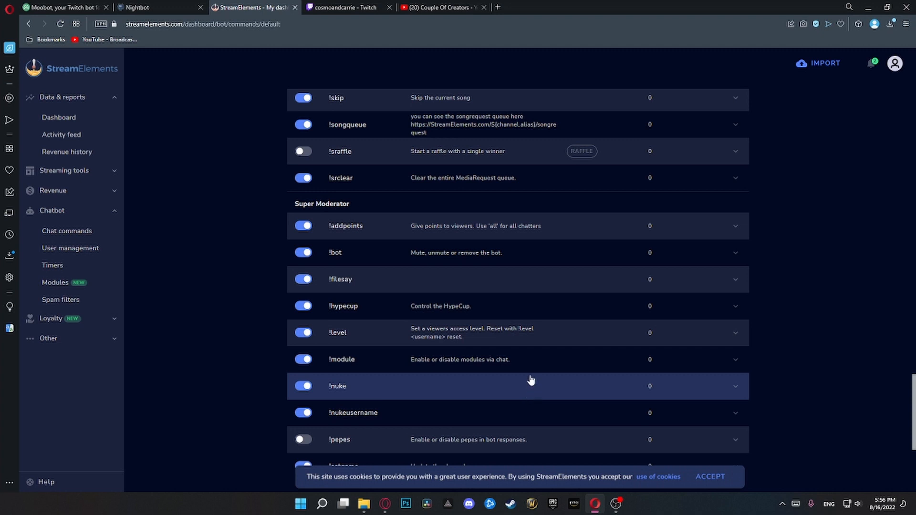
Step: Enable the !8ball default command for everyone together with the Eight-ball module it depends on
{"action": "scroll", "coordinate": [531, 379], "scroll_direction": "down", "scroll_amount": 3}
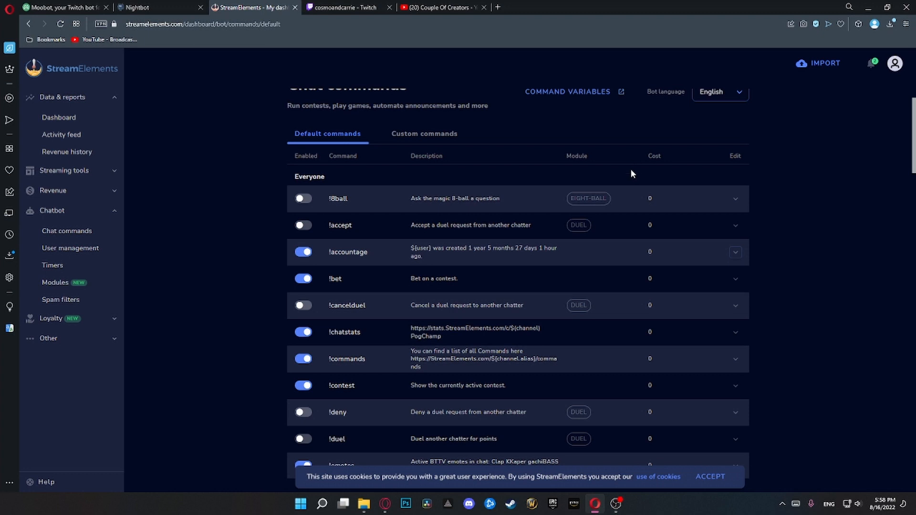
{"action": "scroll", "coordinate": [631, 171], "scroll_direction": "up", "scroll_amount": 1}
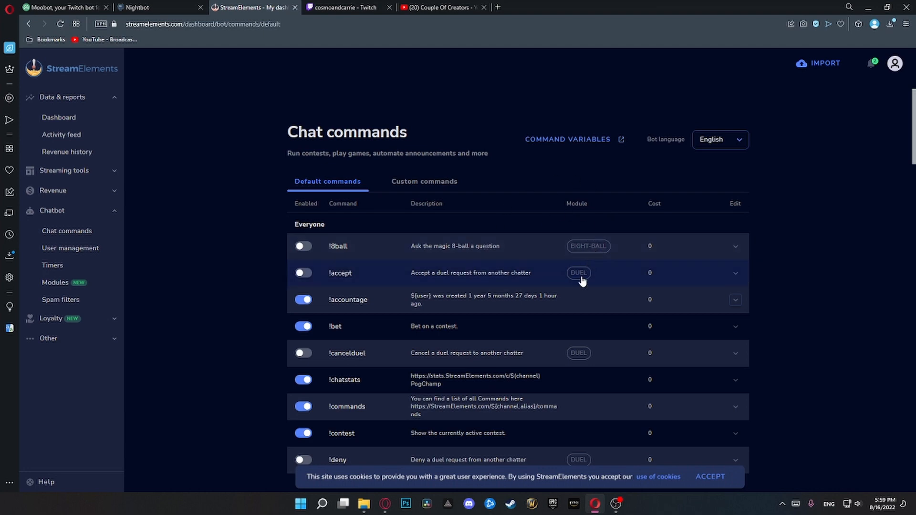
{"action": "scroll", "coordinate": [572, 363], "scroll_direction": "down", "scroll_amount": 3}
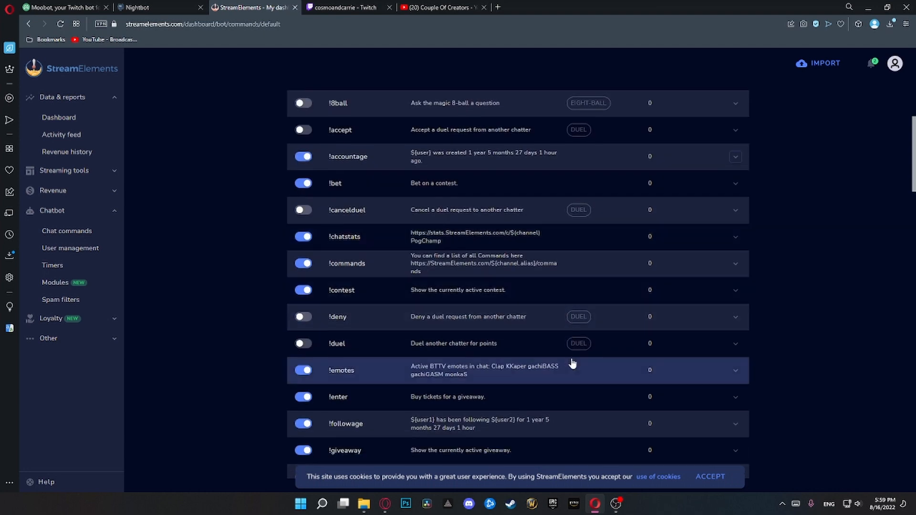
{"action": "scroll", "coordinate": [620, 257], "scroll_direction": "up", "scroll_amount": 3}
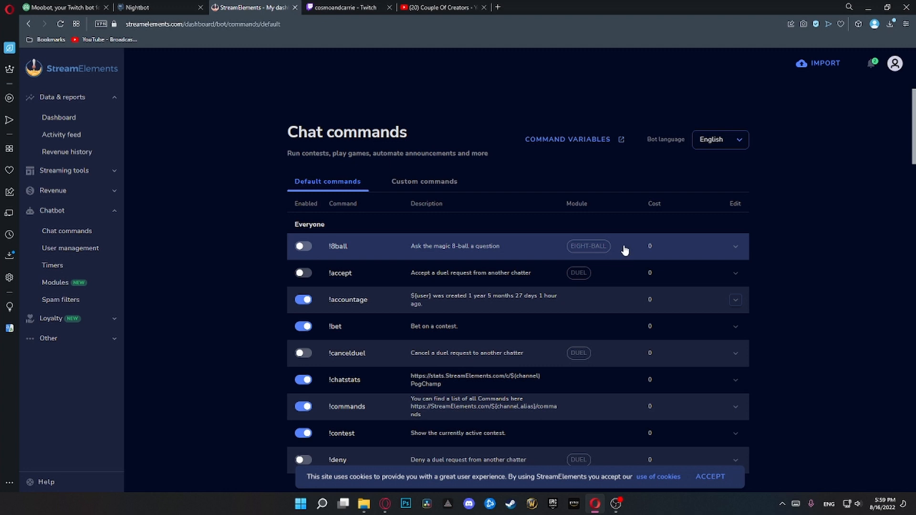
{"action": "left_click", "coordinate": [735, 247]}
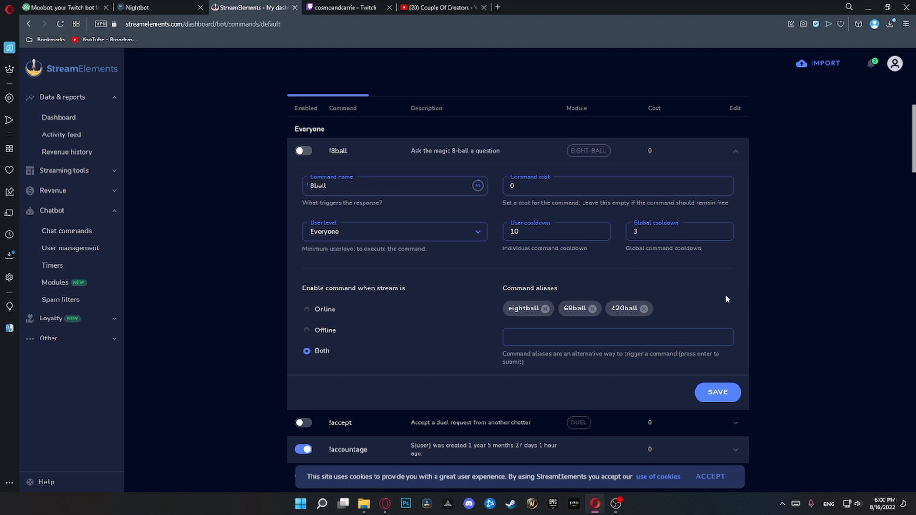
{"action": "scroll", "coordinate": [725, 299], "scroll_direction": "down", "scroll_amount": 1}
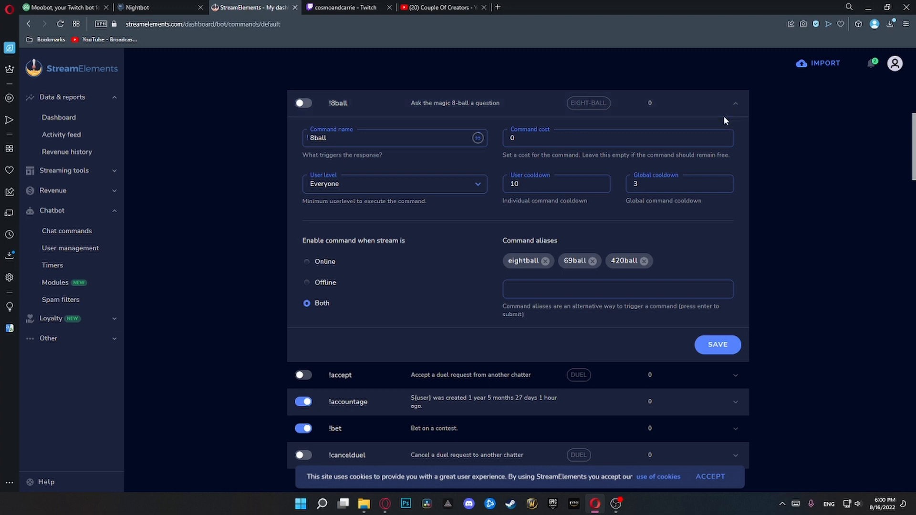
{"action": "left_click", "coordinate": [304, 104]}
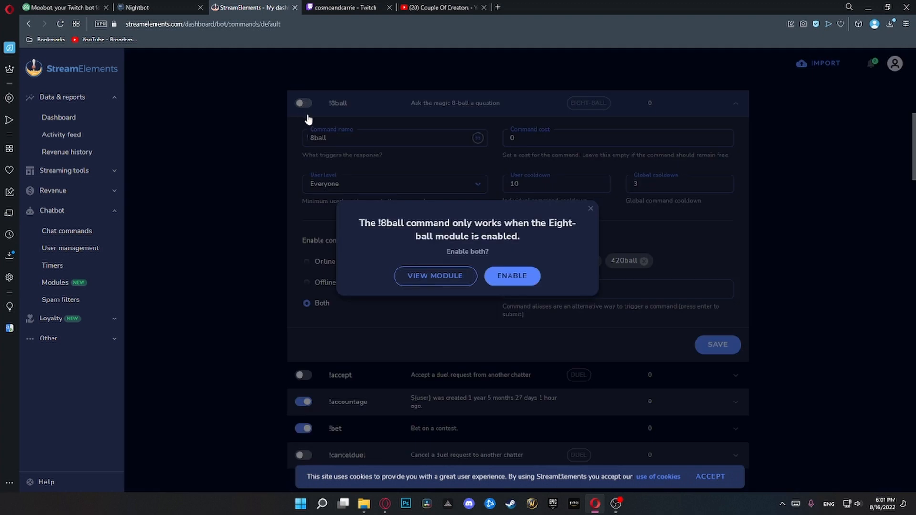
{"action": "left_click", "coordinate": [522, 283]}
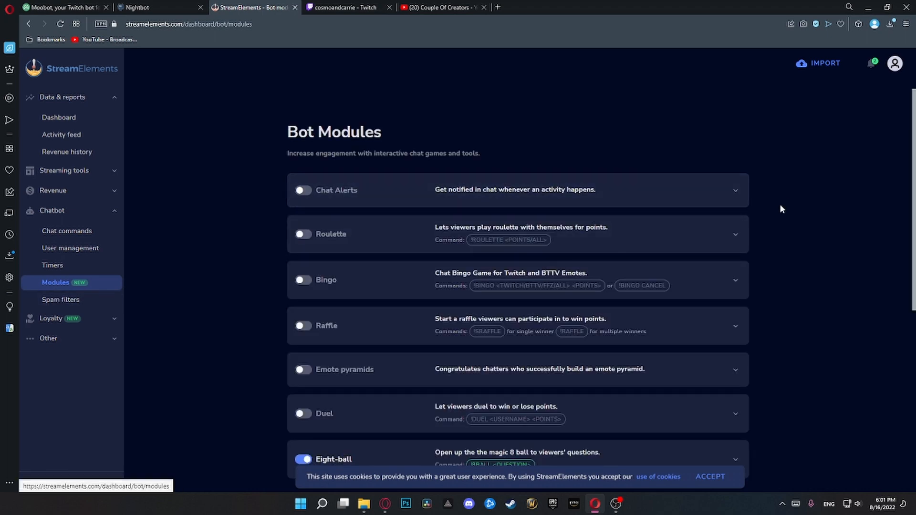
Step: Open the Eight-ball entry in the bot modules and examine its cooldowns, response list and field for adding responses
{"action": "scroll", "coordinate": [775, 216], "scroll_direction": "down", "scroll_amount": 5}
{"action": "scroll", "coordinate": [774, 216], "scroll_direction": "up", "scroll_amount": 5}
{"action": "scroll", "coordinate": [774, 216], "scroll_direction": "down", "scroll_amount": 3}
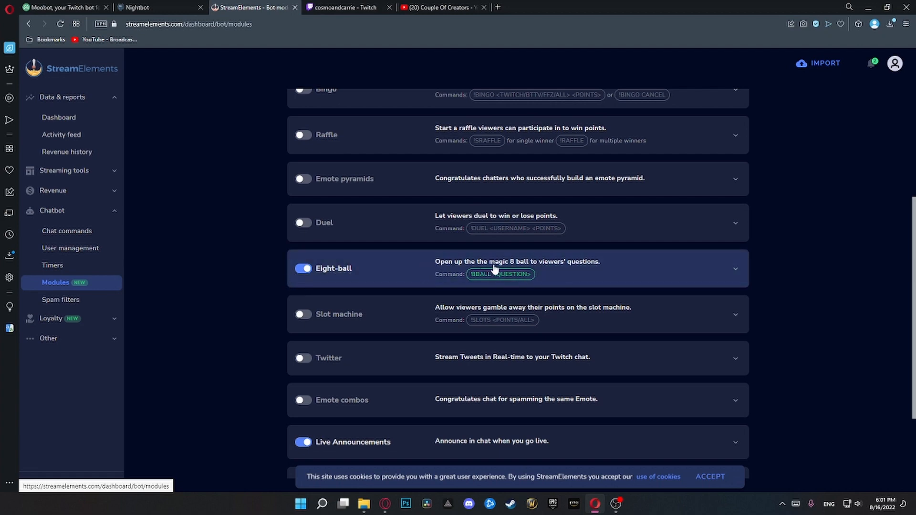
{"action": "left_click", "coordinate": [612, 273]}
{"action": "scroll", "coordinate": [611, 269], "scroll_direction": "down", "scroll_amount": 3}
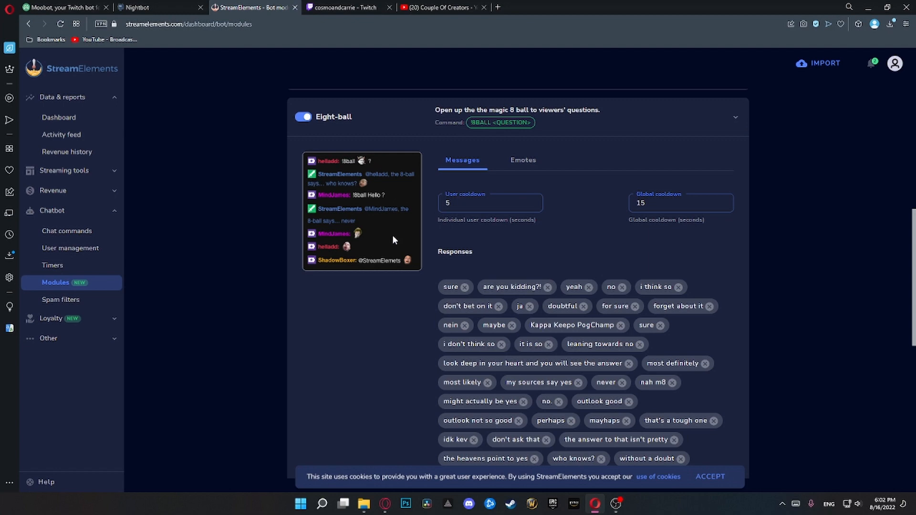
{"action": "scroll", "coordinate": [561, 165], "scroll_direction": "down", "scroll_amount": 1}
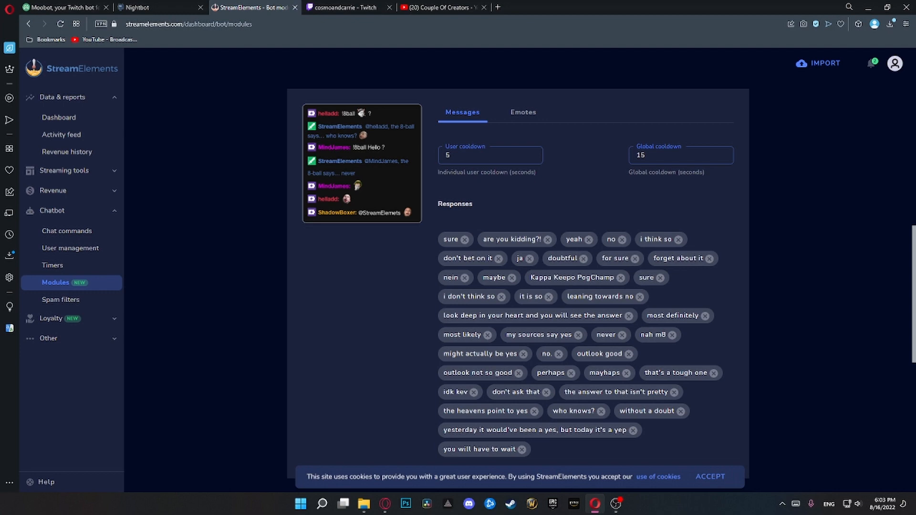
{"action": "scroll", "coordinate": [540, 303], "scroll_direction": "down", "scroll_amount": 2}
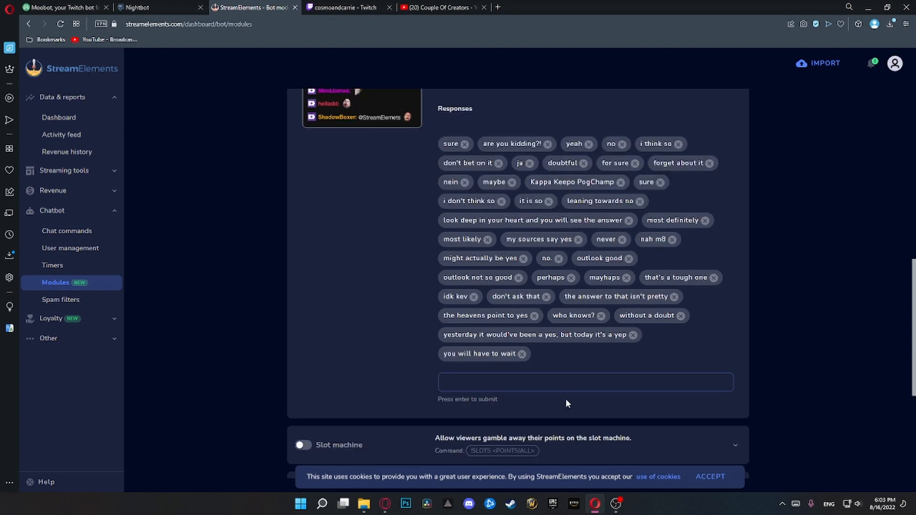
{"action": "left_click", "coordinate": [536, 389]}
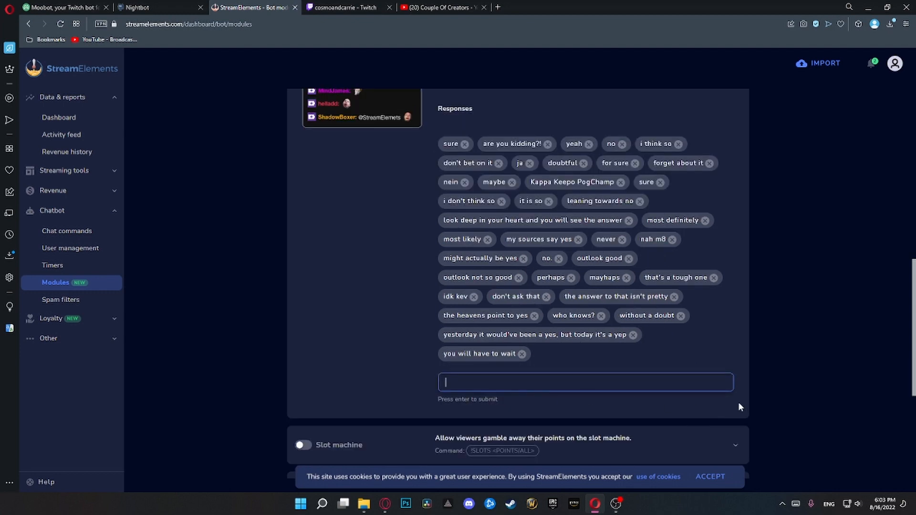
{"action": "scroll", "coordinate": [389, 232], "scroll_direction": "up", "scroll_amount": 3}
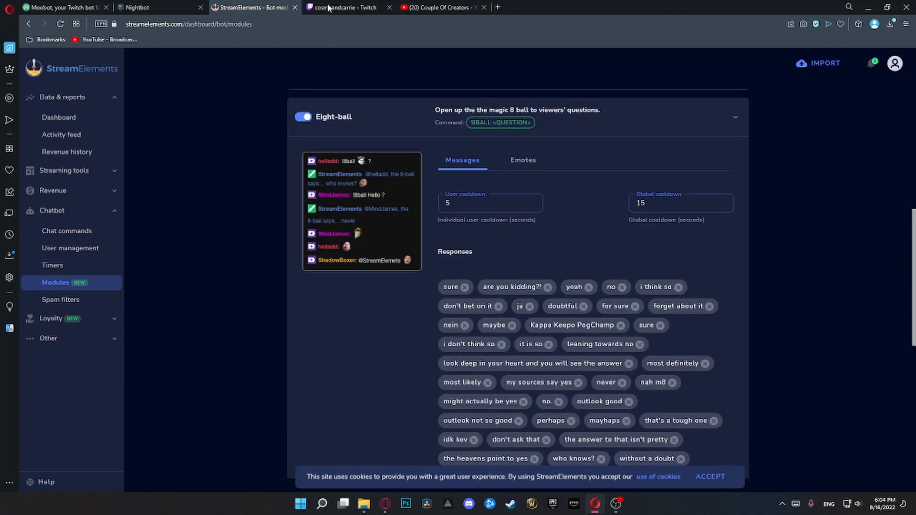
Step: Send an !8ball question in the channel's Twitch stream chat asking whether the streamer will become the world's best streamer
{"action": "left_click", "coordinate": [343, 7]}
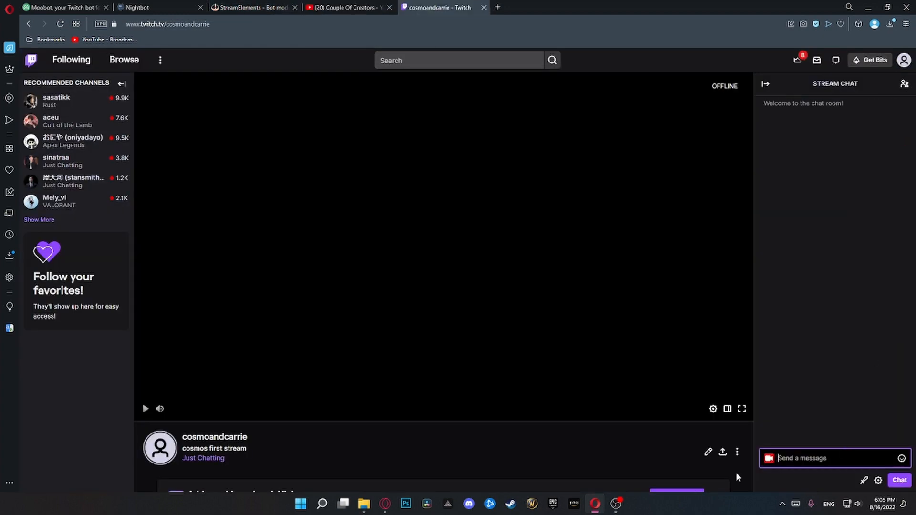
{"action": "type", "text": "!8ball will cosmo become the worlds best"}
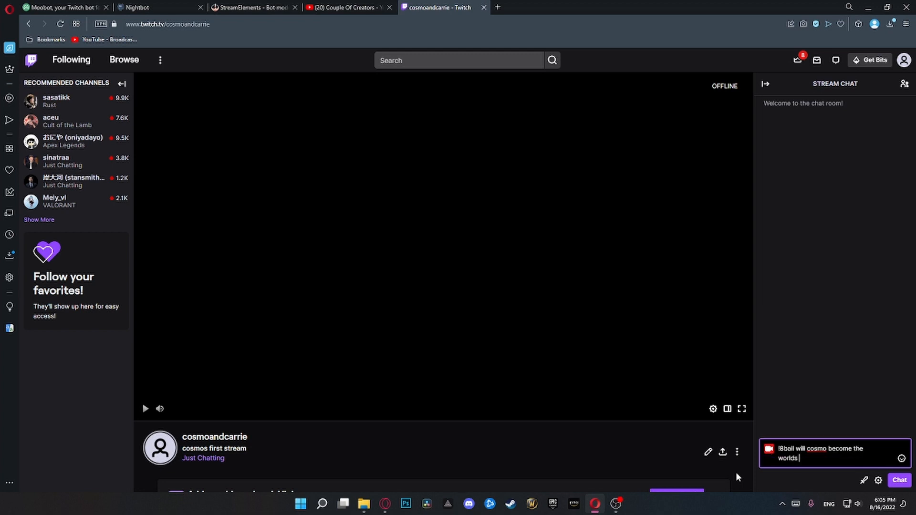
{"action": "type", "text": " streamer?"}
{"action": "key", "text": "Return"}
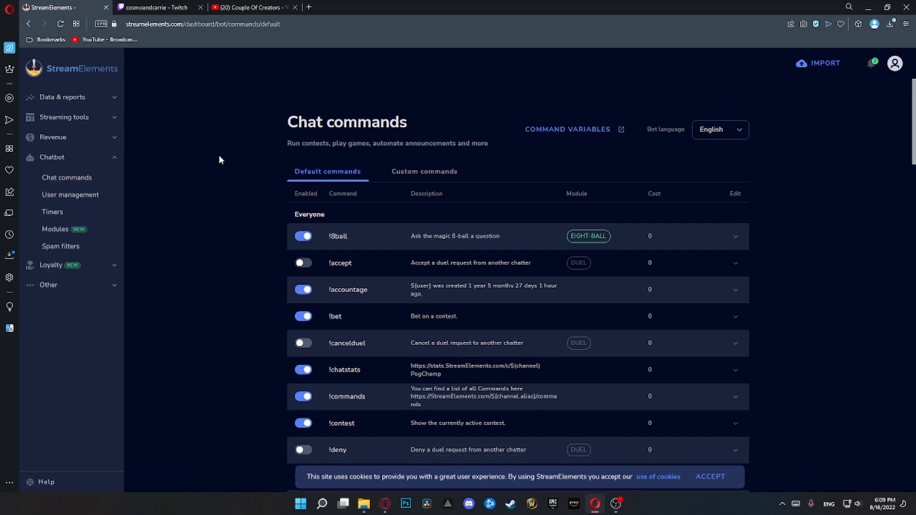
Step: In StreamElements, draft a custom command named youtube with the response "Want to learn more about content creating? Check out my YouTube channel:"
{"action": "left_click", "coordinate": [438, 172]}
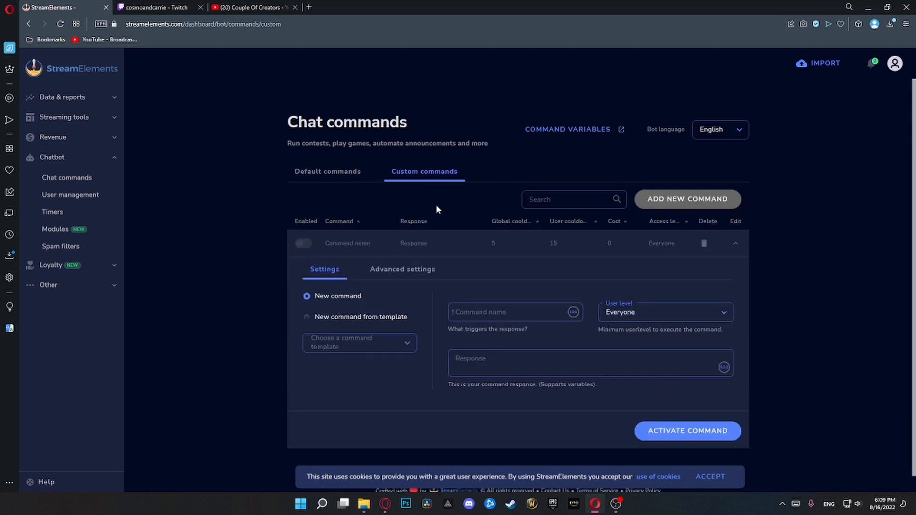
{"action": "scroll", "coordinate": [842, 278], "scroll_direction": "down", "scroll_amount": 1}
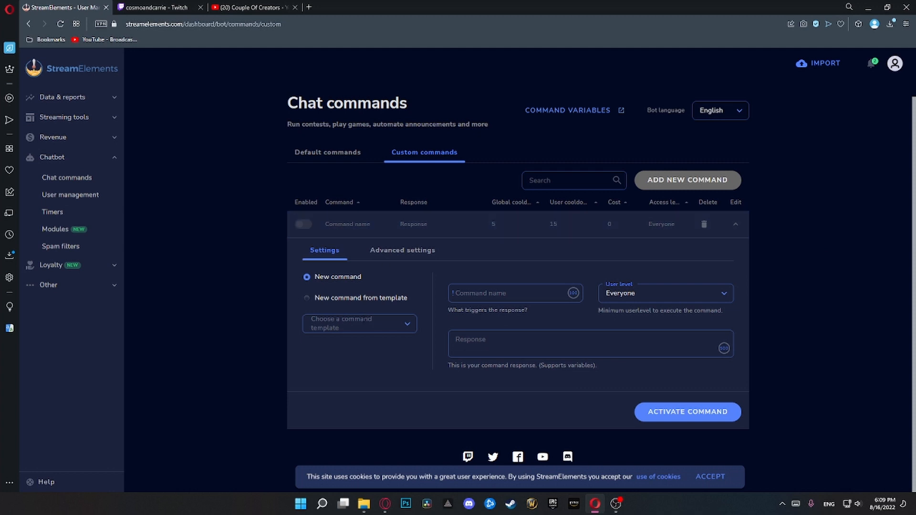
{"action": "left_click", "coordinate": [479, 295]}
{"action": "type", "text": "youtube"}
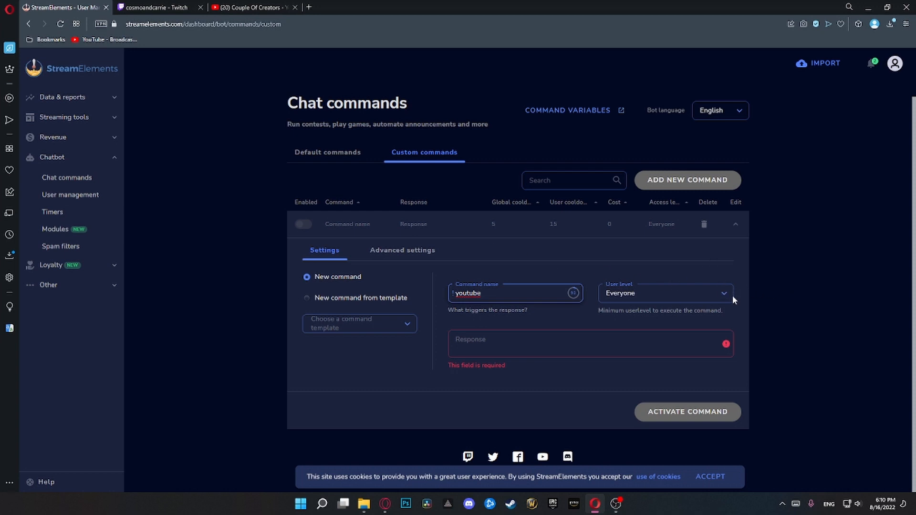
{"action": "left_click", "coordinate": [524, 344]}
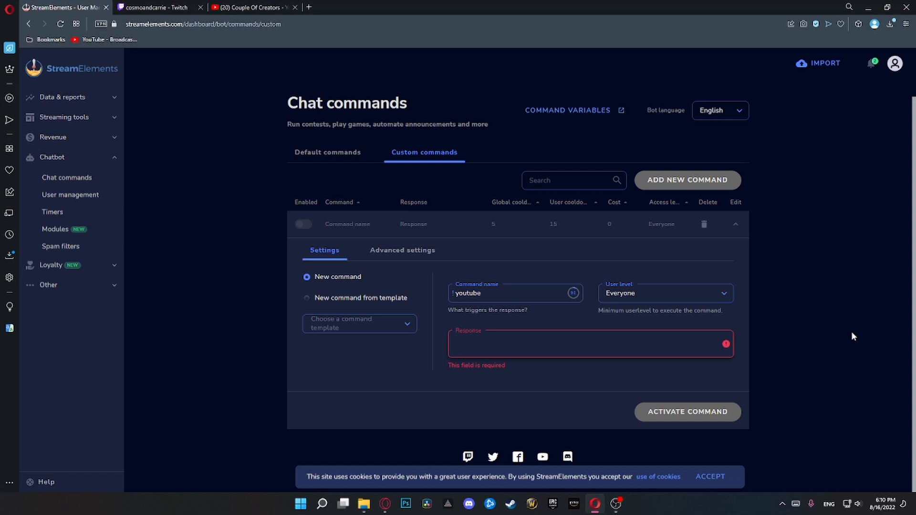
{"action": "type", "text": "Want to "}
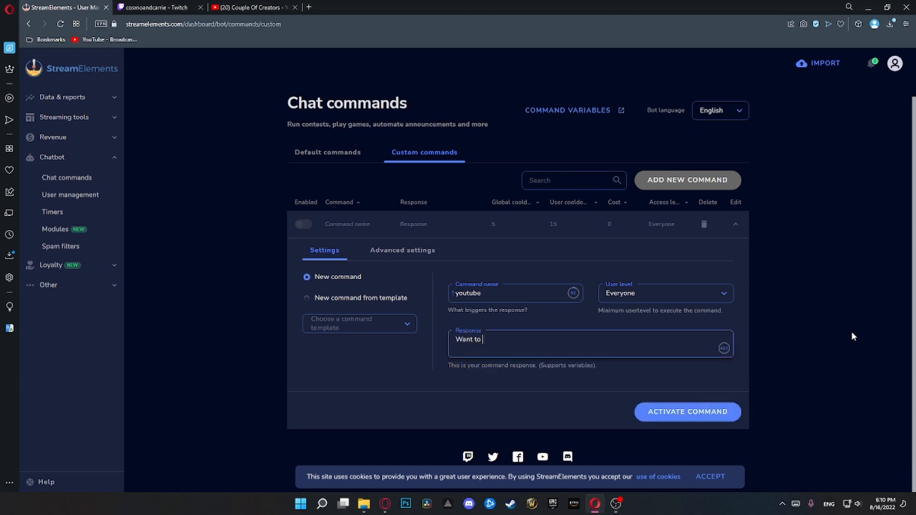
{"action": "type", "text": "learn more about content creating? Check out m"}
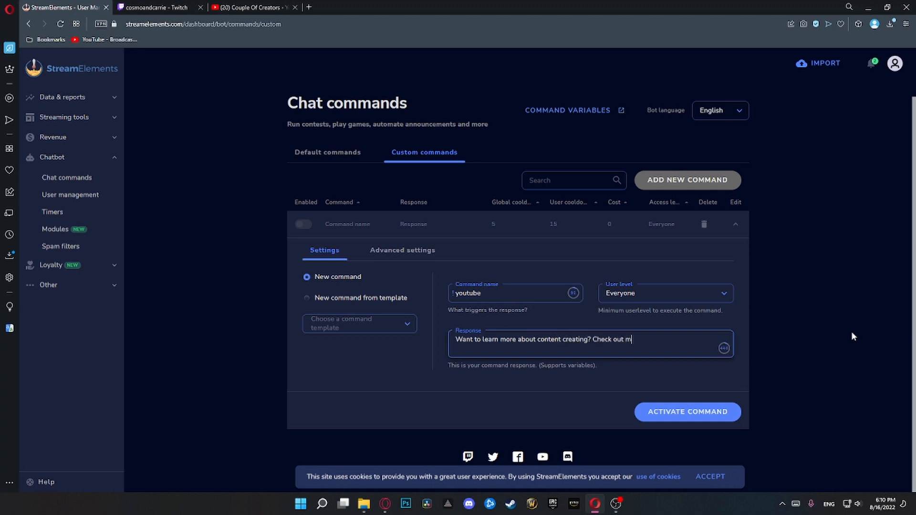
{"action": "type", "text": "y YouTube channel:"}
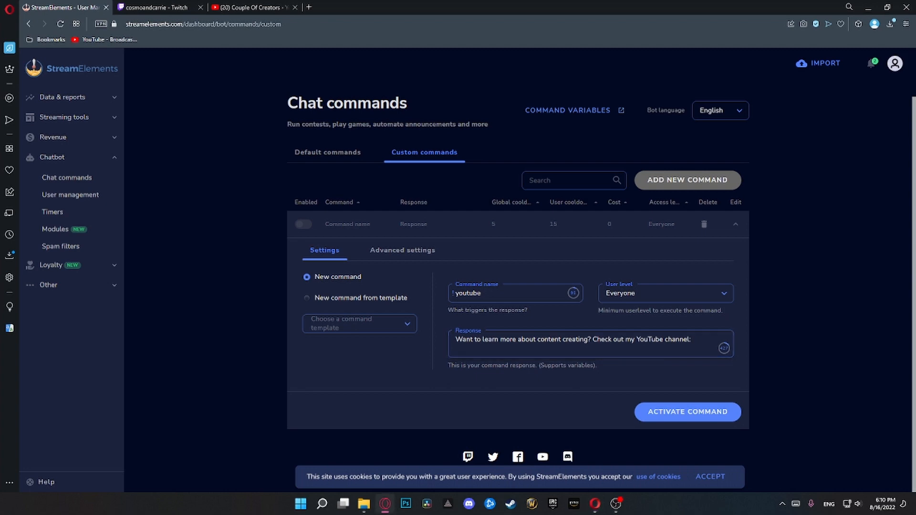
{"action": "left_click", "coordinate": [248, 7]}
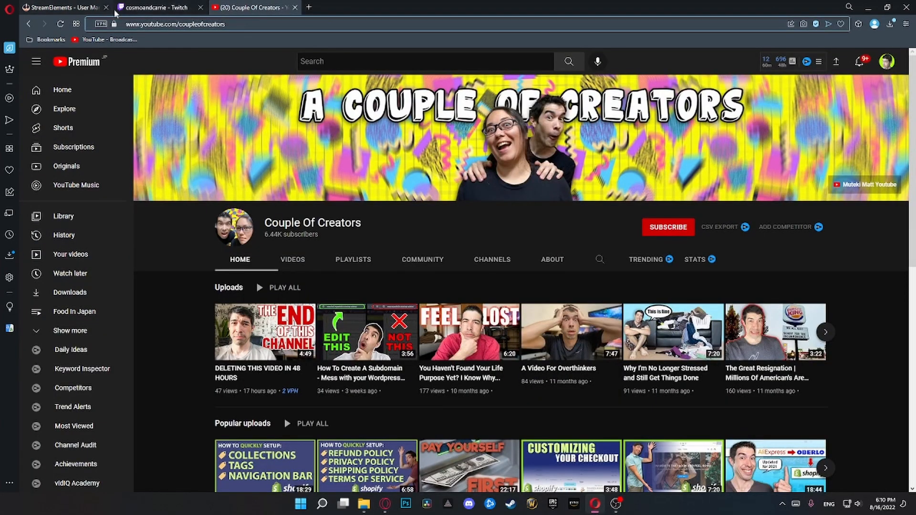
{"action": "left_click", "coordinate": [170, 25]}
{"action": "left_click", "coordinate": [93, 9]}
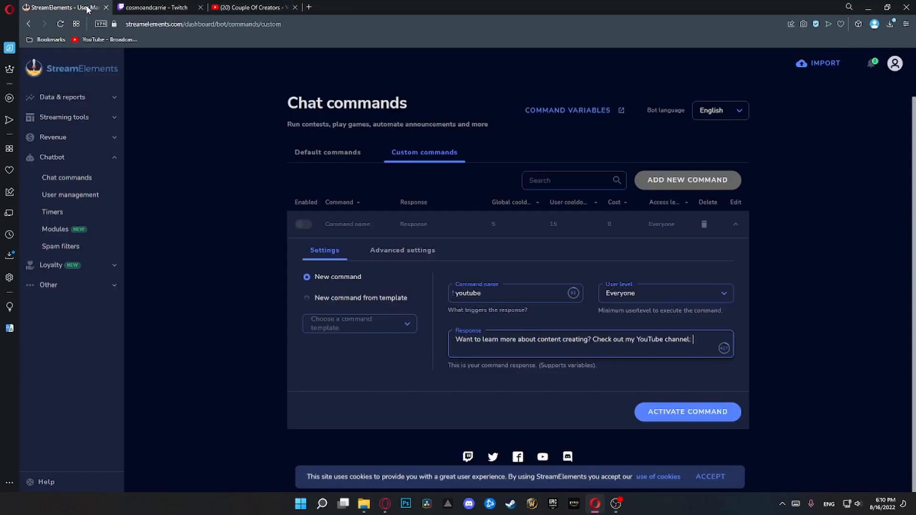
{"action": "type", "text": "https://www.youtube.com/c/CoupleOfCreators"}
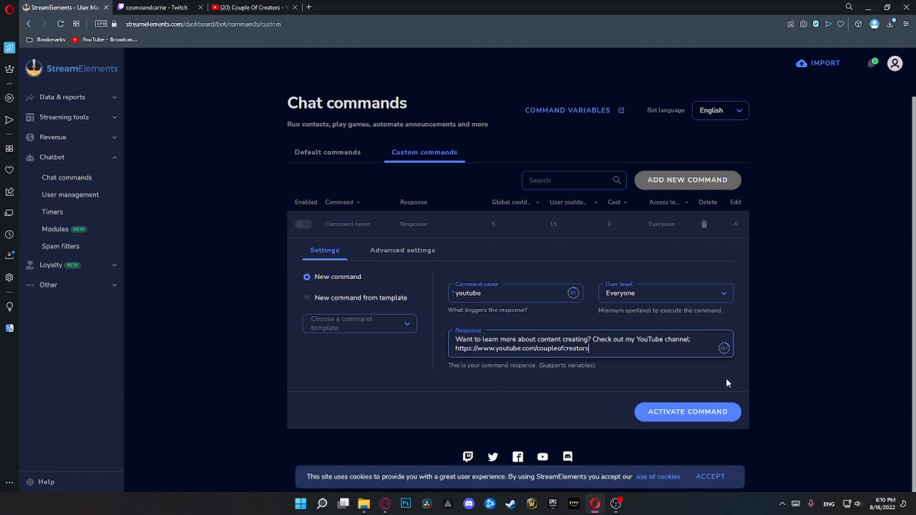
Step: Check the new !youtube command's advanced settings and activate the command
{"action": "left_click", "coordinate": [402, 250]}
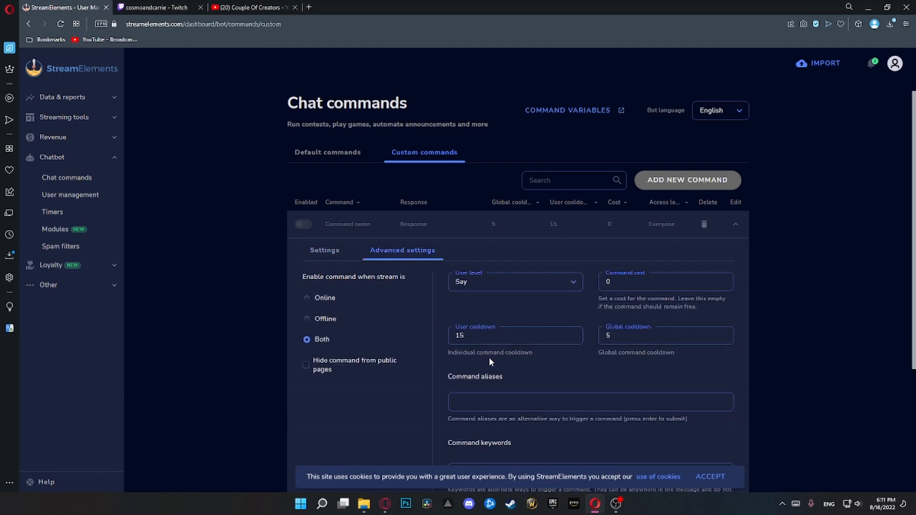
{"action": "scroll", "coordinate": [489, 357], "scroll_direction": "down", "scroll_amount": 1}
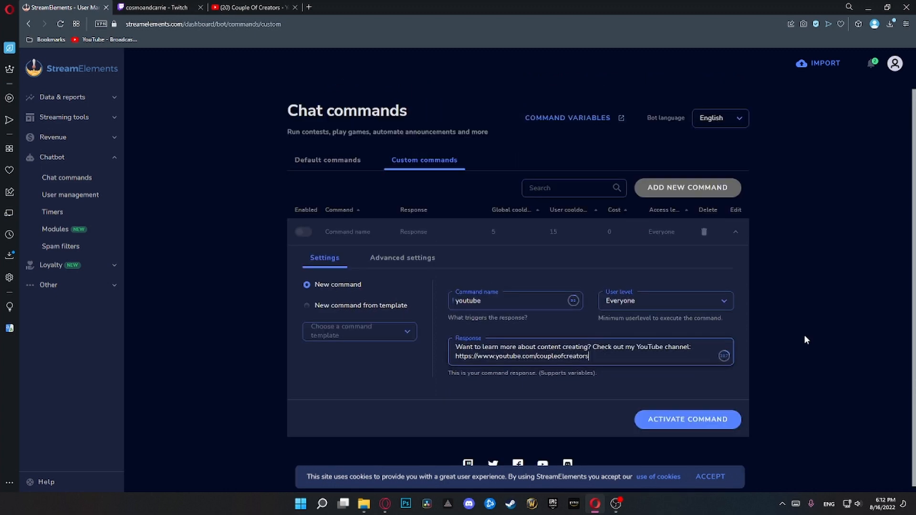
{"action": "left_click", "coordinate": [681, 427]}
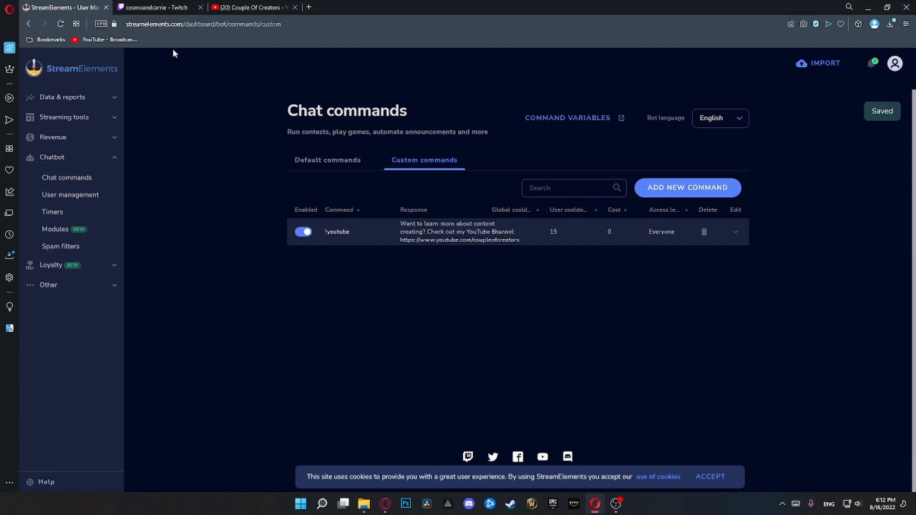
Step: Send !youtube in the channel's Twitch stream chat, open the link in the bot's reply and close the duplicate YouTube page
{"action": "left_click", "coordinate": [158, 7]}
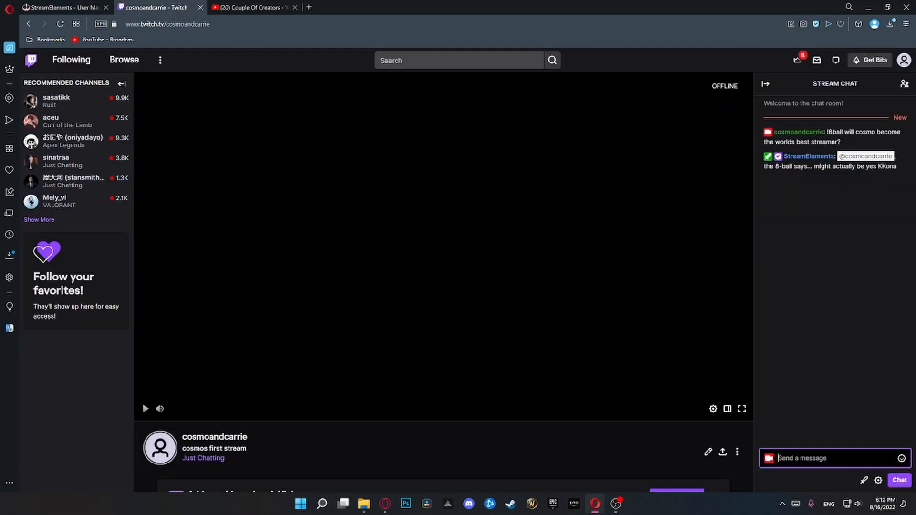
{"action": "type", "text": "!youtube"}
{"action": "key", "text": "Return"}
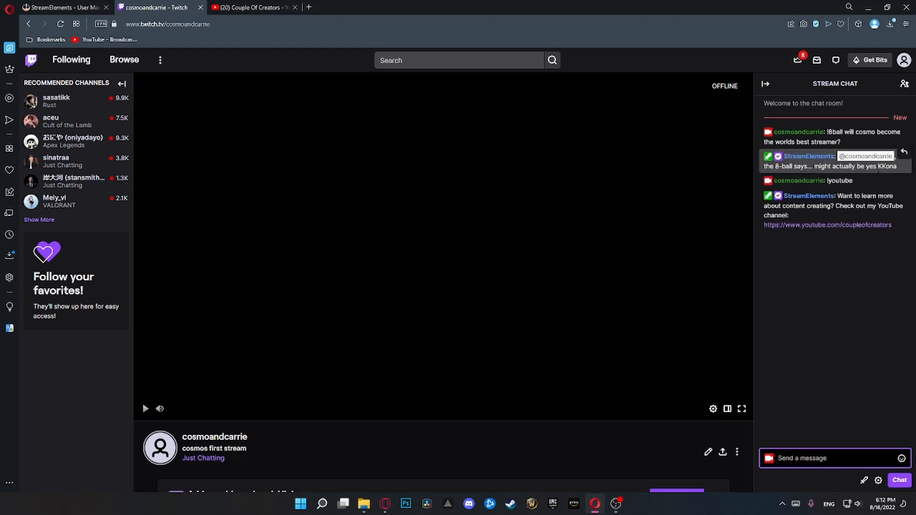
{"action": "left_click", "coordinate": [837, 225]}
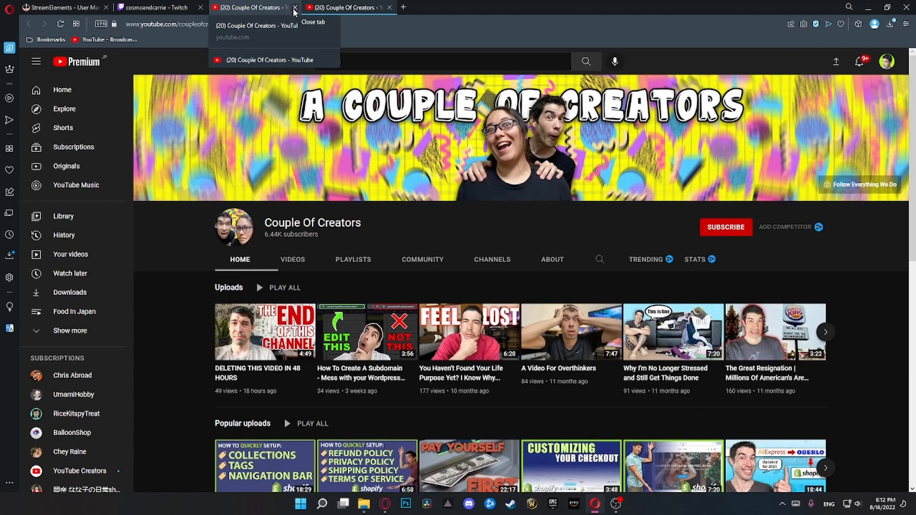
{"action": "left_click", "coordinate": [294, 8]}
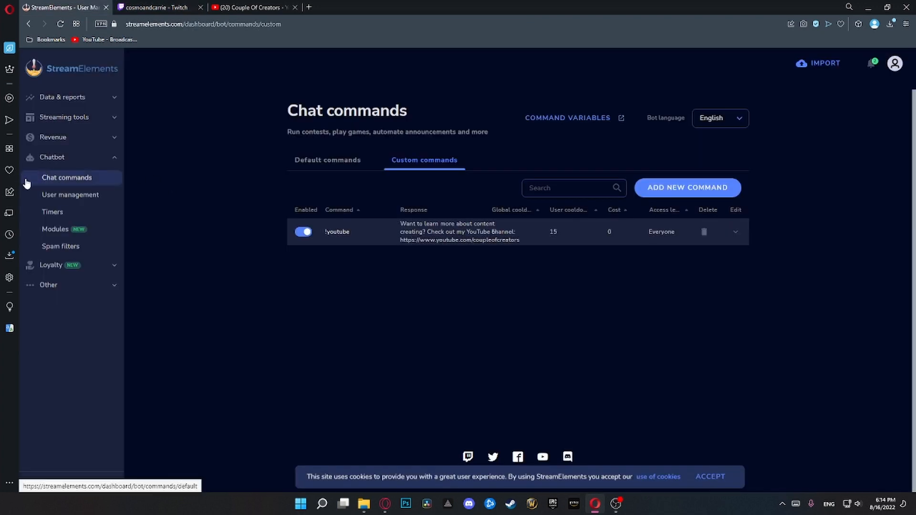
Step: Open the chatbot's user management page in StreamElements
{"action": "left_click", "coordinate": [95, 198]}
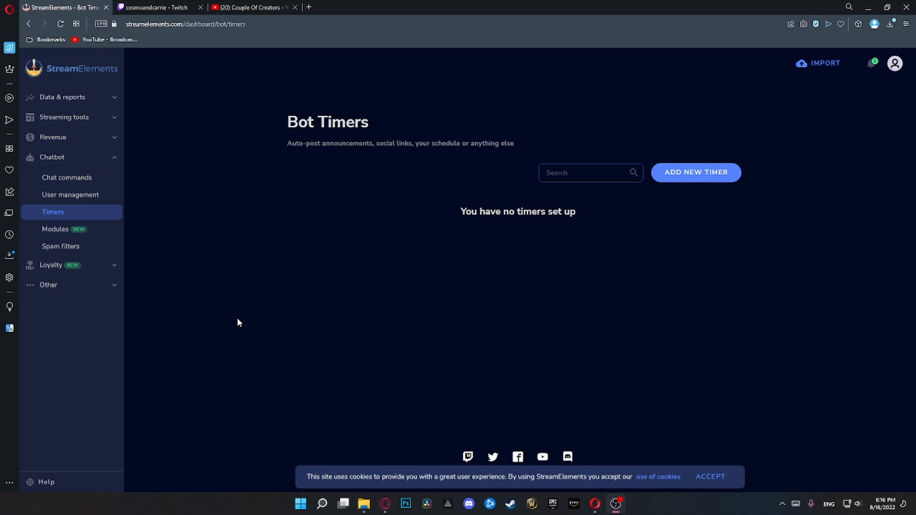
{"action": "left_click", "coordinate": [695, 176]}
{"action": "left_click", "coordinate": [353, 251]}
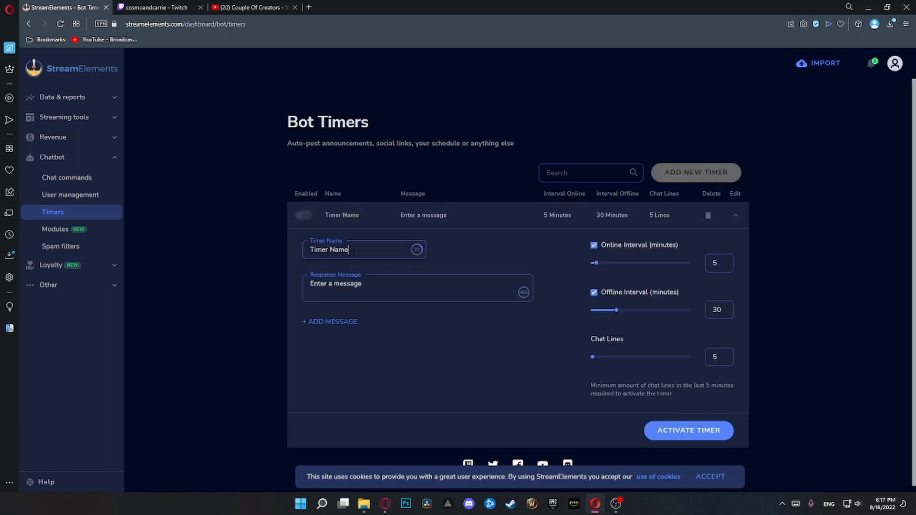
{"action": "triple_click", "coordinate": [353, 251]}
{"action": "type", "text": "YouTube"}
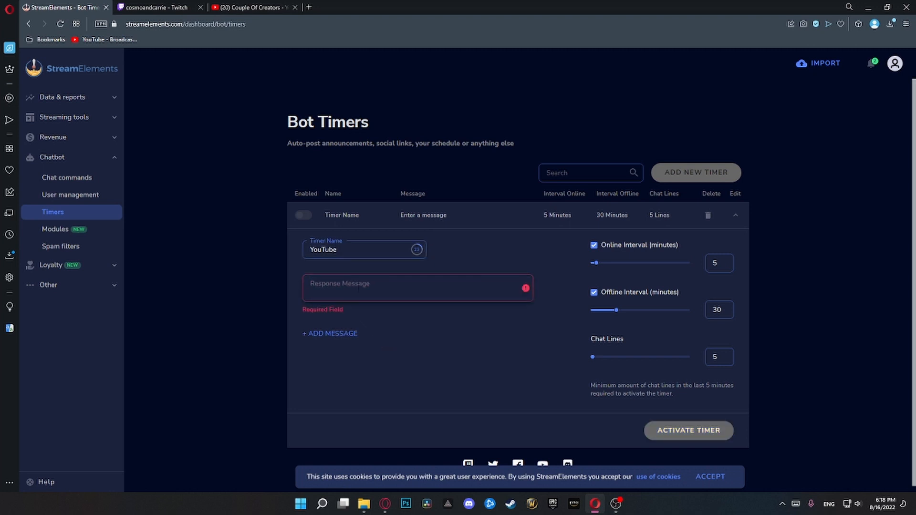
{"action": "type", "text": "Eyyyy CoolCat! Wanna learn how to share your crazy ideas to the world like me? Then click the link to my YouTube channel https://www.youtube.com/coupleofcreators to learn more about how to be a content creator!"}
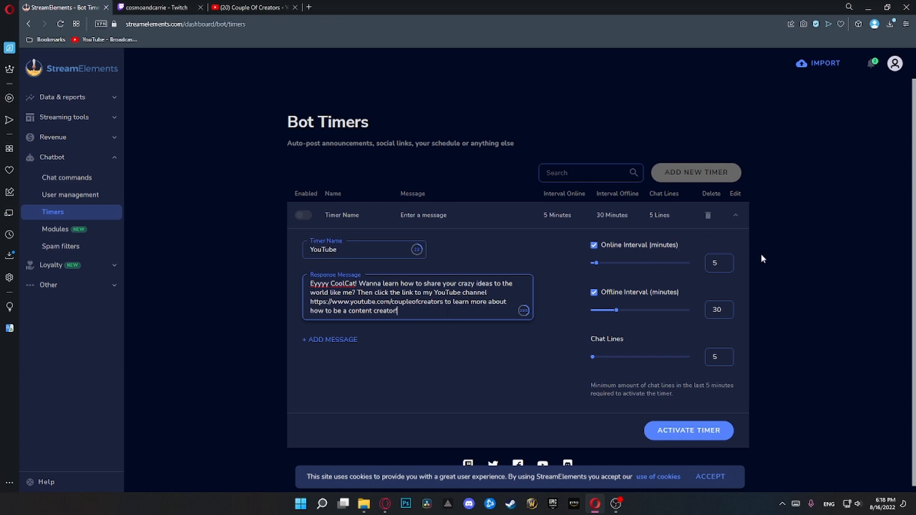
Step: Set the YouTube timer's online interval to 30 minutes and its chat lines to 10, and activate the timer
{"action": "scroll", "coordinate": [761, 258], "scroll_direction": "down", "scroll_amount": 1}
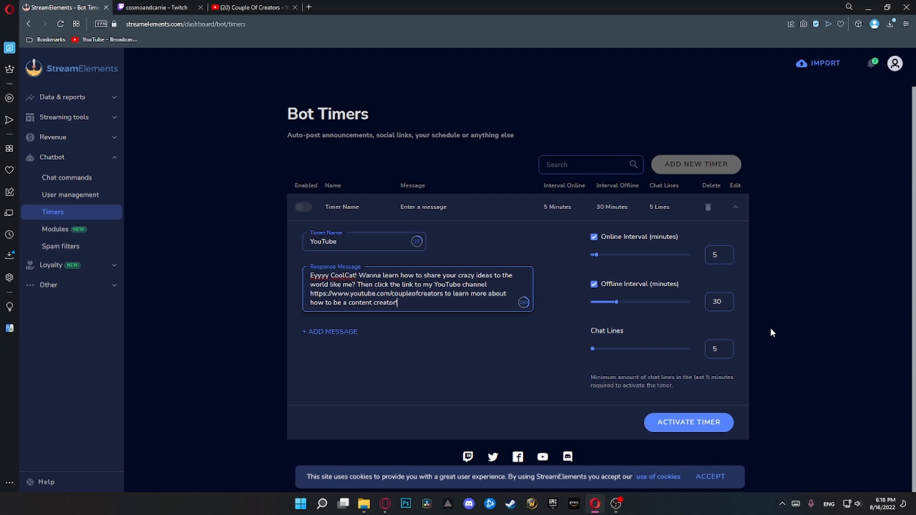
{"action": "double_click", "coordinate": [724, 256]}
{"action": "type", "text": "30"}
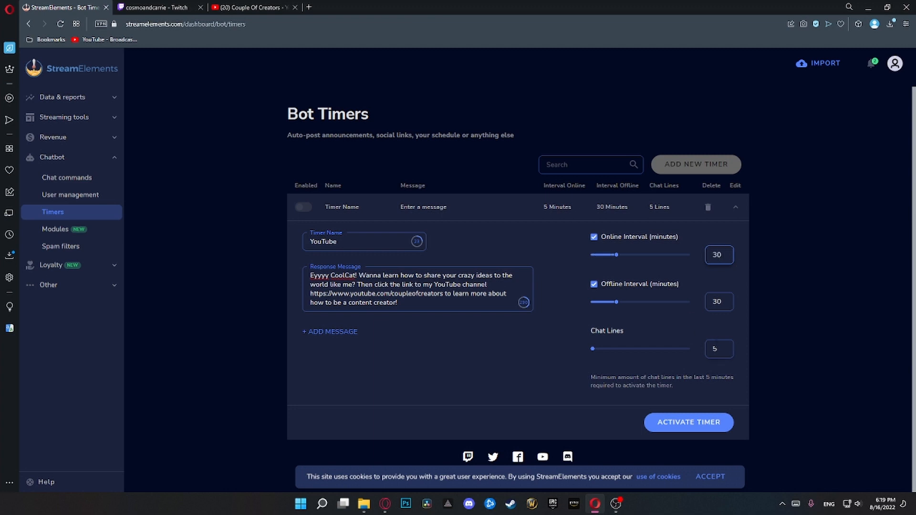
{"action": "double_click", "coordinate": [712, 349]}
{"action": "type", "text": "10"}
{"action": "left_click", "coordinate": [711, 423]}
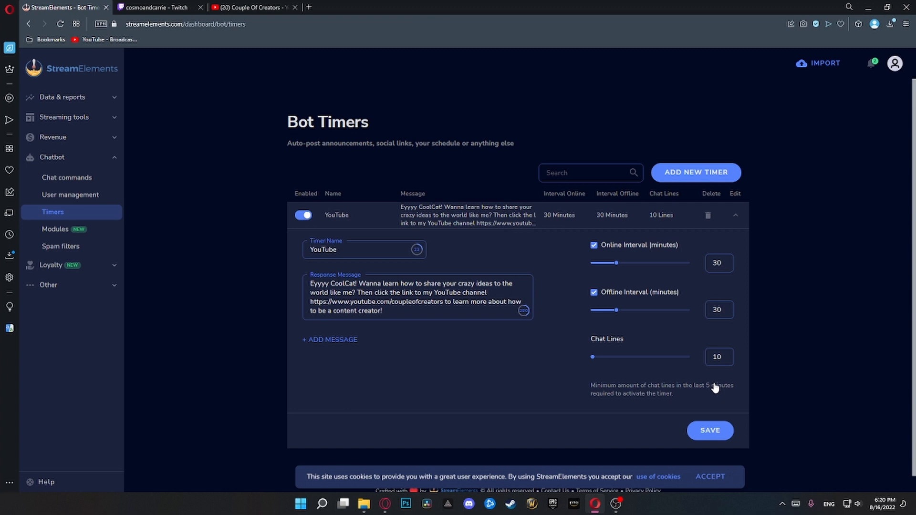
Step: Disable the YouTube timer's offline interval and activate the timer with that setting
{"action": "left_click", "coordinate": [596, 295]}
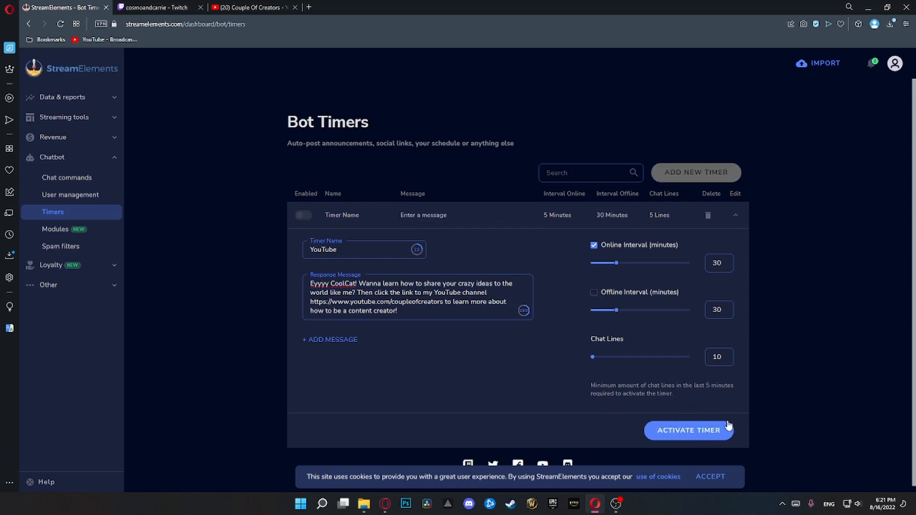
{"action": "left_click", "coordinate": [681, 434]}
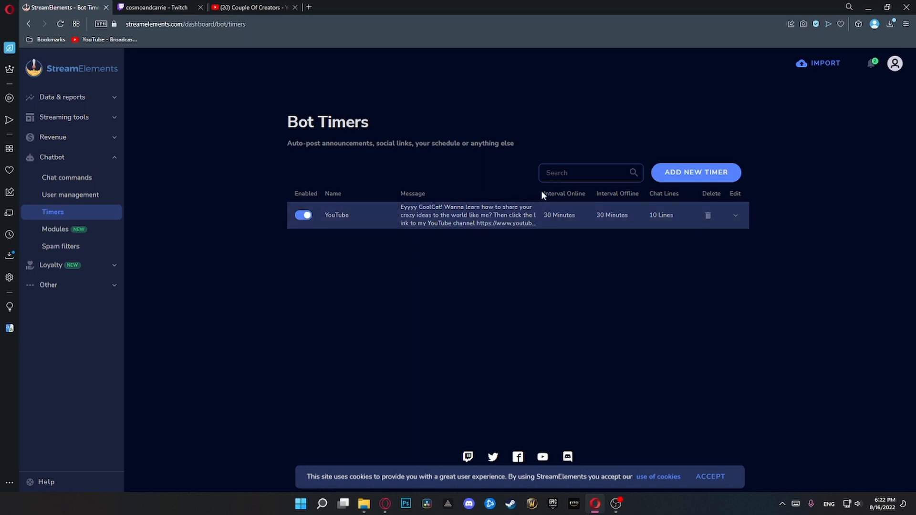
{"action": "left_click_drag", "start_coordinate": [542, 194], "coordinate": [586, 196]}
{"action": "left_click", "coordinate": [686, 290]}
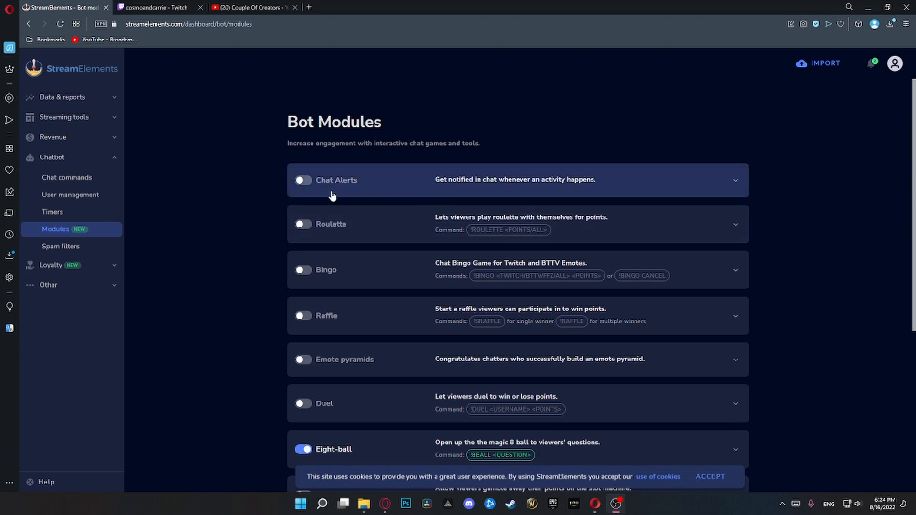
Step: Turn on the Chat Alerts module and add a second follower message starting "Eyyyyy, {user}! Thanks for joining" that welcomes followers to the CoolCat Crew
{"action": "left_click", "coordinate": [302, 180]}
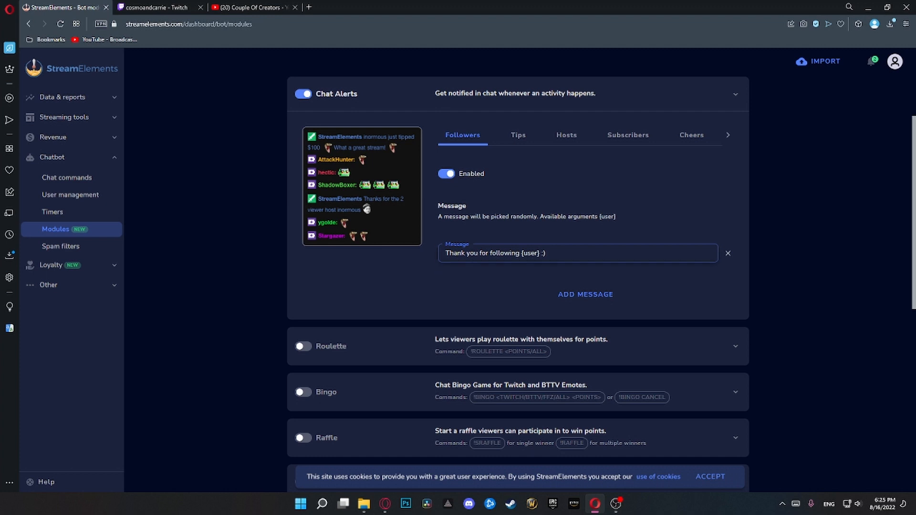
{"action": "left_click", "coordinate": [585, 294]}
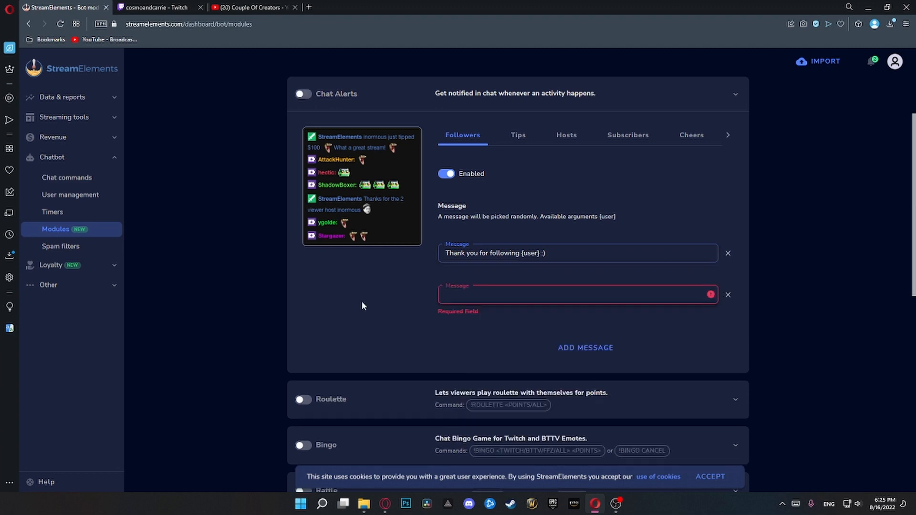
{"action": "type", "text": "Eyyyyy, {user}! Thanks for joining Cosmo's CoolCat Crew :)"}
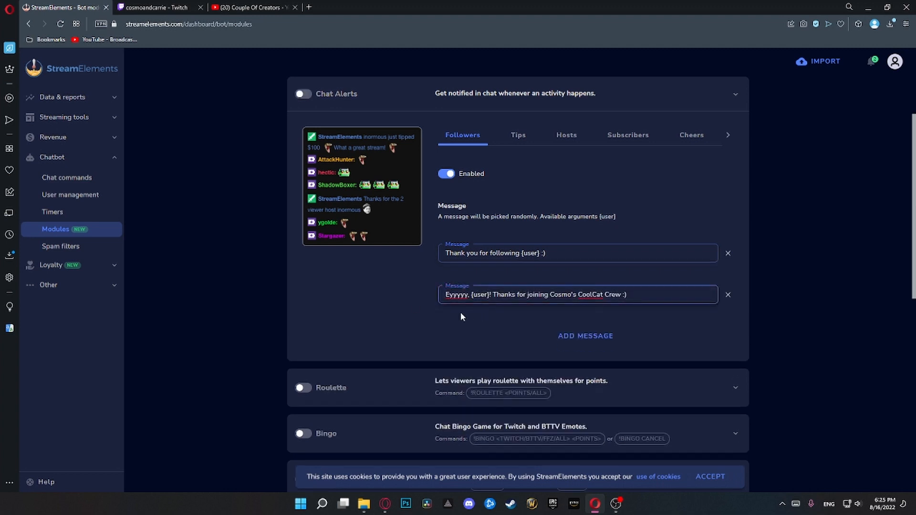
{"action": "left_click", "coordinate": [506, 319]}
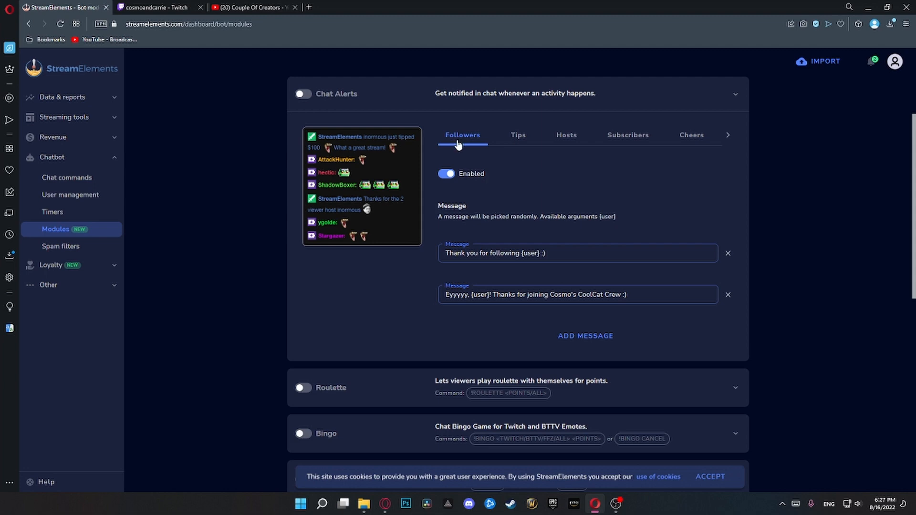
Step: Review the tips, hosts and subscribers messages of Chat Alerts and look through the remaining bot modules
{"action": "left_click", "coordinate": [517, 142]}
{"action": "left_click", "coordinate": [566, 138]}
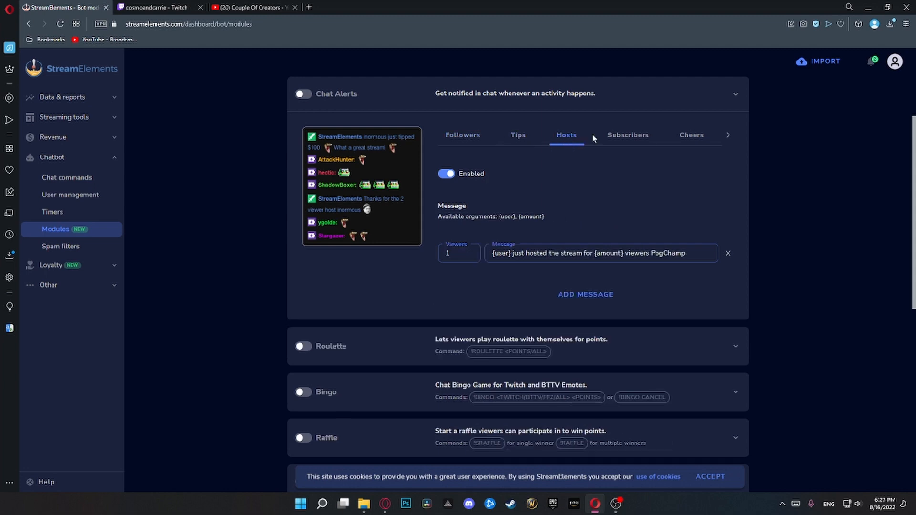
{"action": "left_click", "coordinate": [625, 139]}
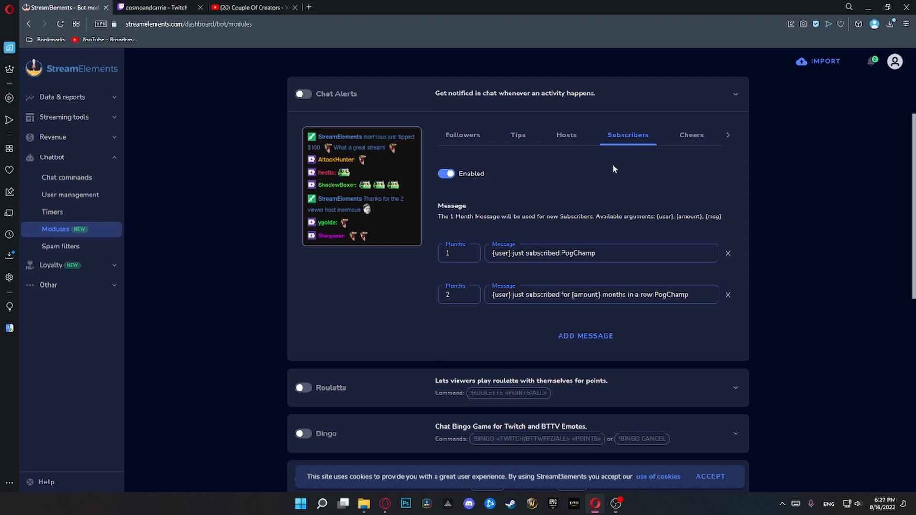
{"action": "scroll", "coordinate": [245, 261], "scroll_direction": "down", "scroll_amount": 3}
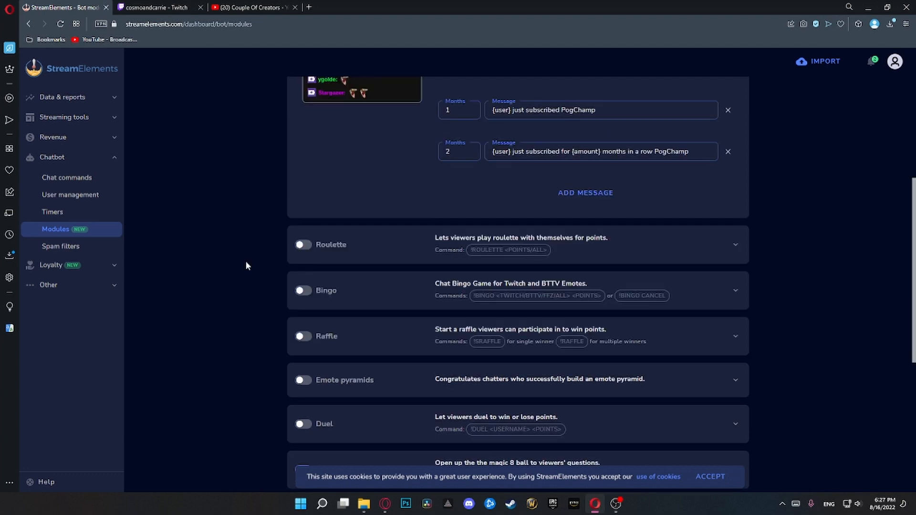
{"action": "scroll", "coordinate": [248, 239], "scroll_direction": "down", "scroll_amount": 3}
{"action": "scroll", "coordinate": [262, 239], "scroll_direction": "down", "scroll_amount": 2}
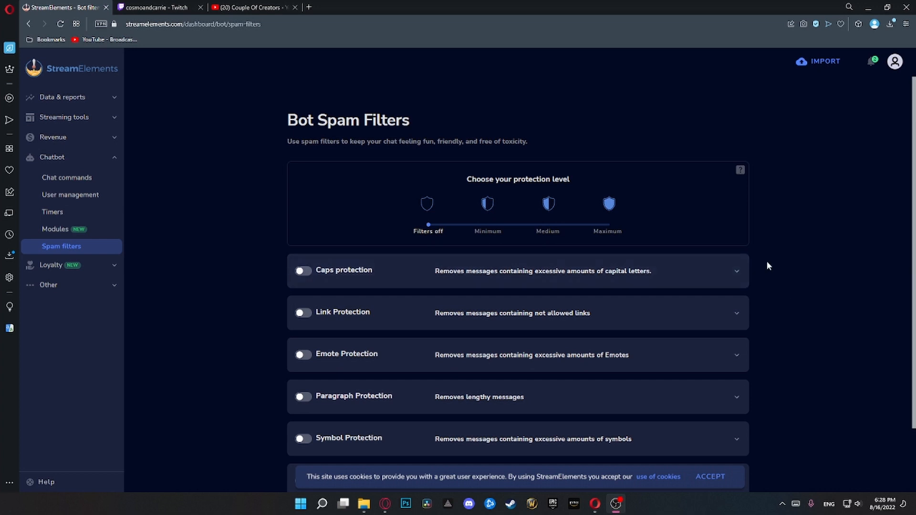
Step: Examine the Caps protection spam filter's timeout, excluded user group options, custom message and advanced limits, and collapse it
{"action": "scroll", "coordinate": [767, 265], "scroll_direction": "down", "scroll_amount": 2}
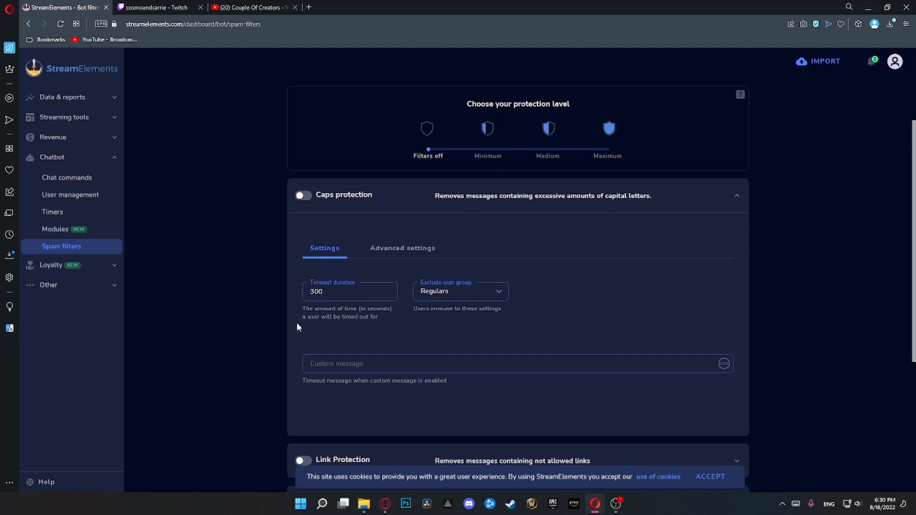
{"action": "left_click", "coordinate": [436, 293]}
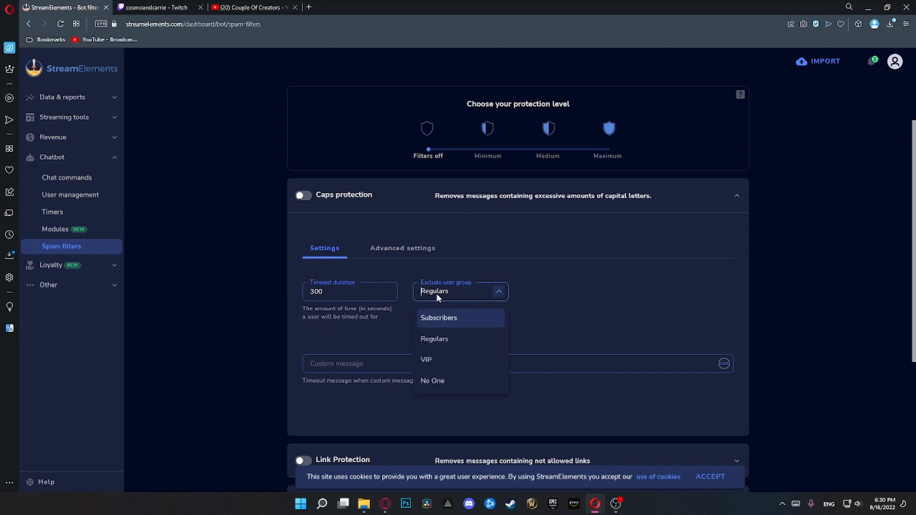
{"action": "left_click", "coordinate": [437, 293]}
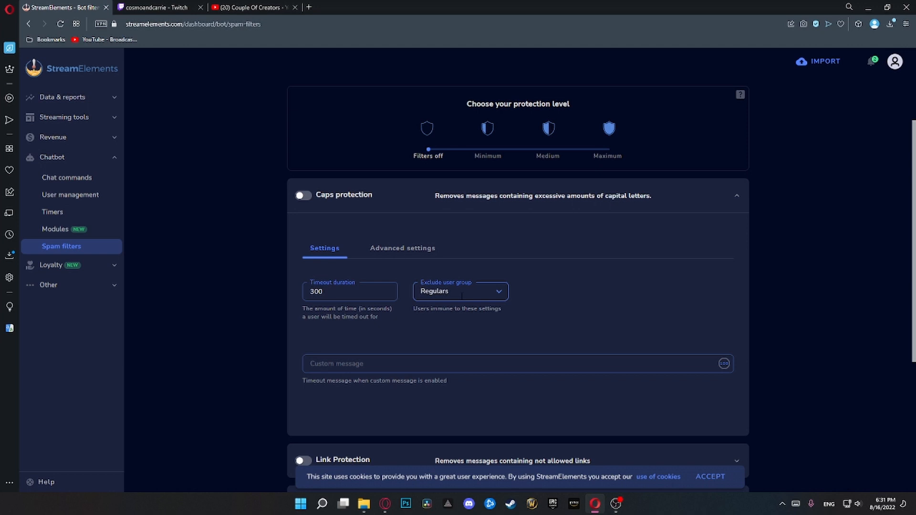
{"action": "left_click", "coordinate": [496, 365]}
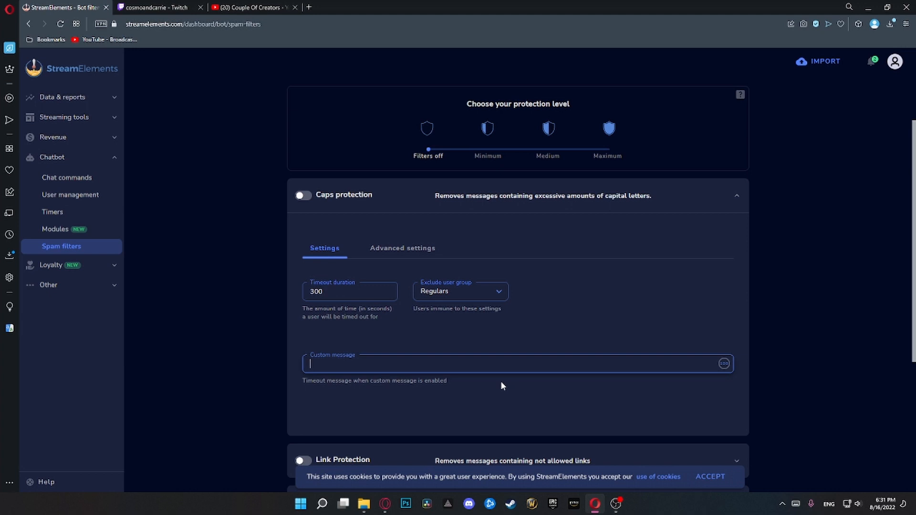
{"action": "left_click", "coordinate": [399, 247]}
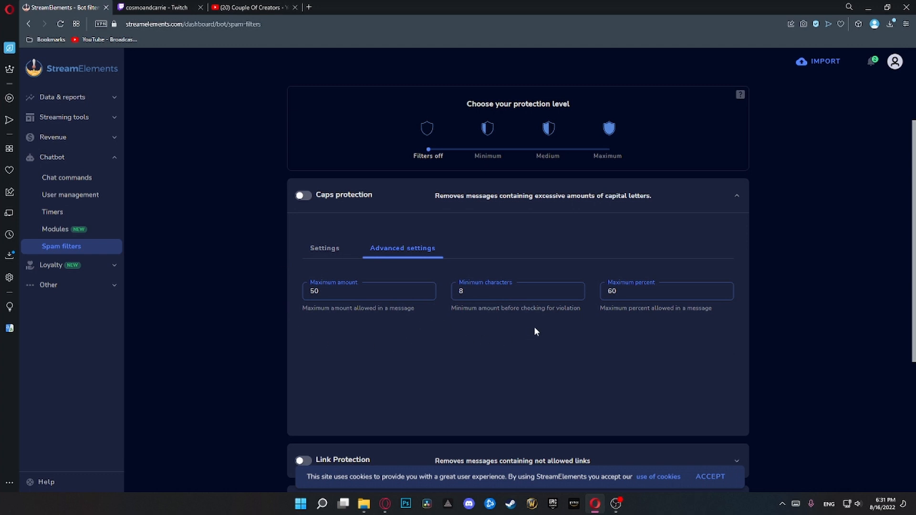
{"action": "left_click", "coordinate": [477, 196]}
{"action": "left_click", "coordinate": [427, 236]}
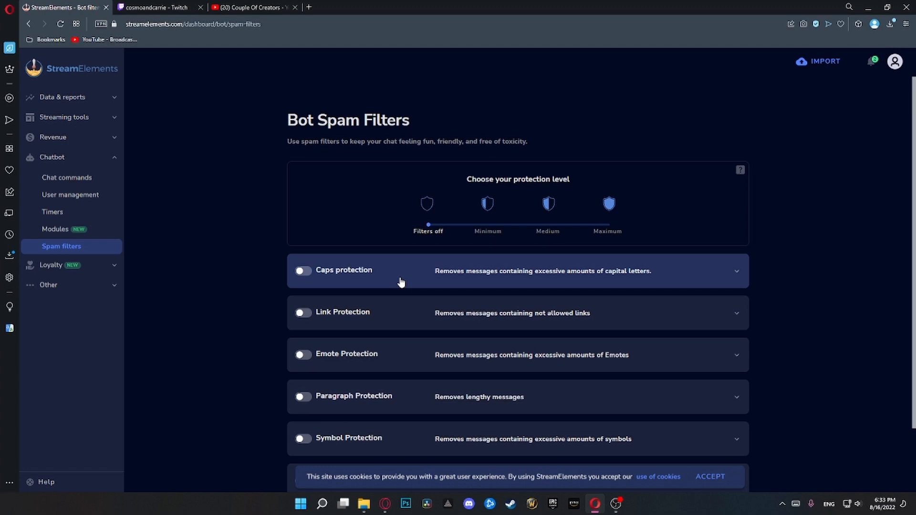
Step: Open the protection level details and compare the minimum, medium and maximum settings for each spam filter
{"action": "left_click", "coordinate": [738, 175]}
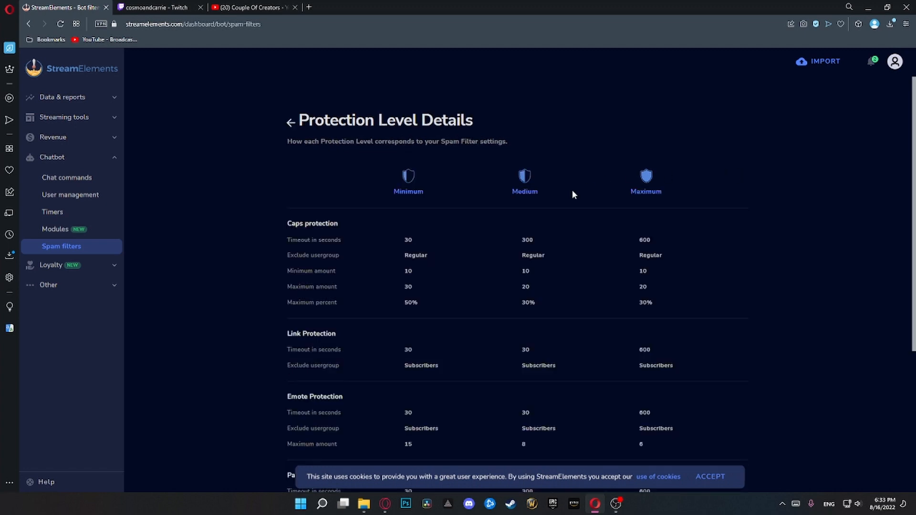
{"action": "scroll", "coordinate": [573, 191], "scroll_direction": "down", "scroll_amount": 5}
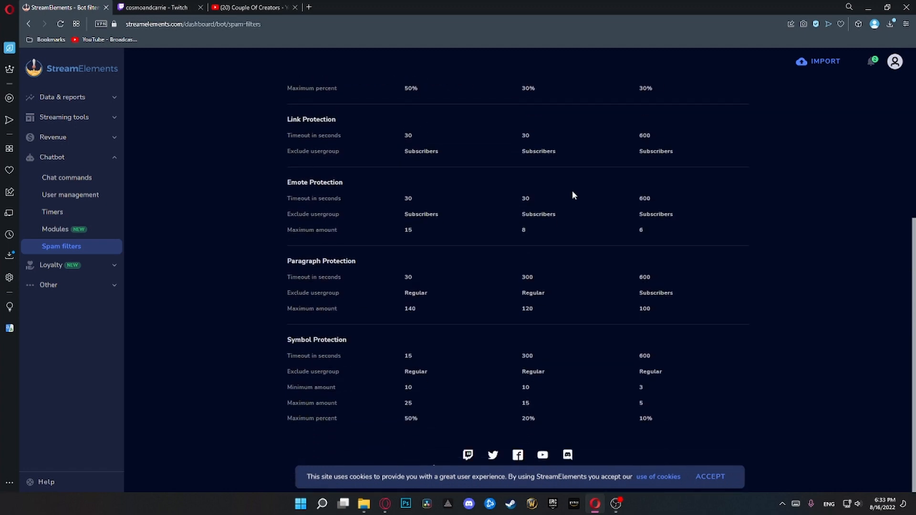